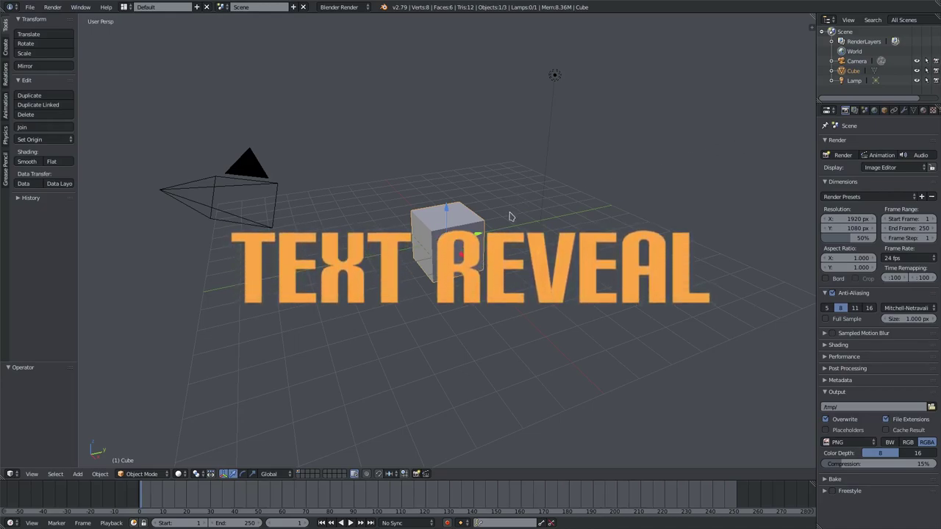
# Delete the default cube and the lamp from the scene.
pyautogui.moveTo(510, 213)
pyautogui.mouseDown(button='middle')
pyautogui.moveTo(537, 218)
pyautogui.moveTo(487, 257)
pyautogui.mouseUp(button='middle')
pyautogui.scroll(3, 486, 257)
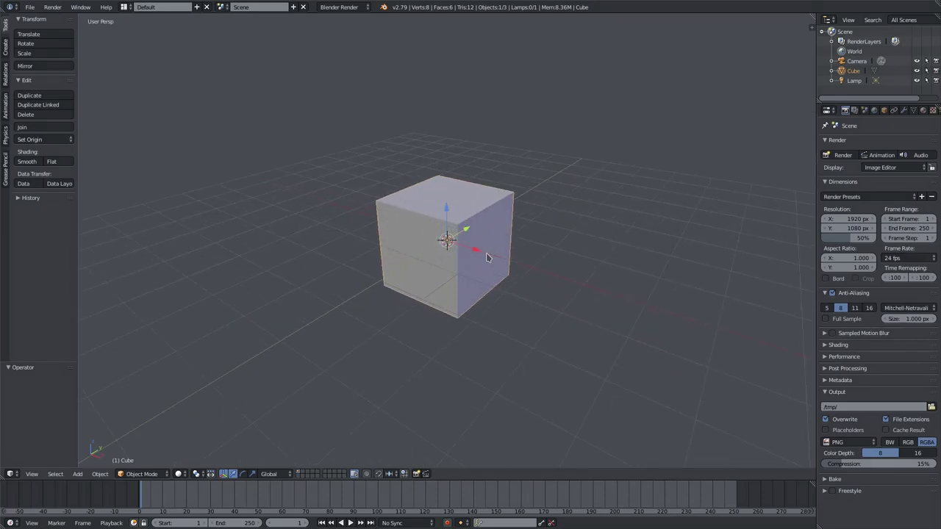
pyautogui.scroll(-1, 500, 257)
pyautogui.scroll(-3, 534, 257)
pyautogui.press('x')
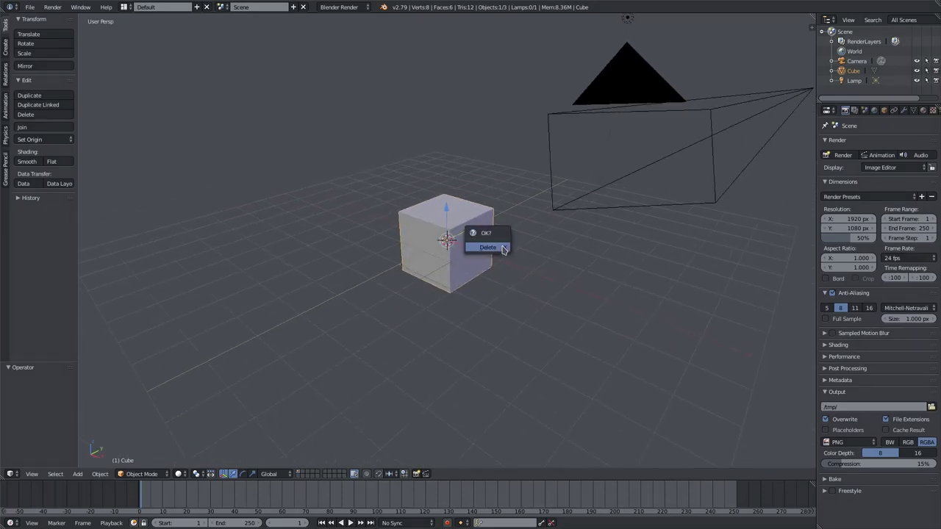
pyautogui.click(501, 250)
pyautogui.scroll(-4, 511, 238)
pyautogui.rightClick(521, 227)
pyautogui.rightClick(555, 111)
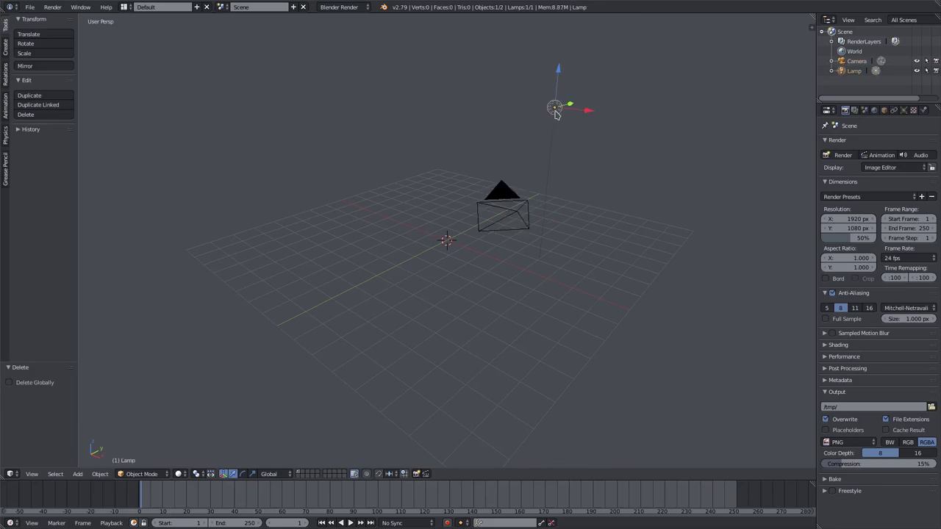
pyautogui.press('x')
pyautogui.click(555, 110)
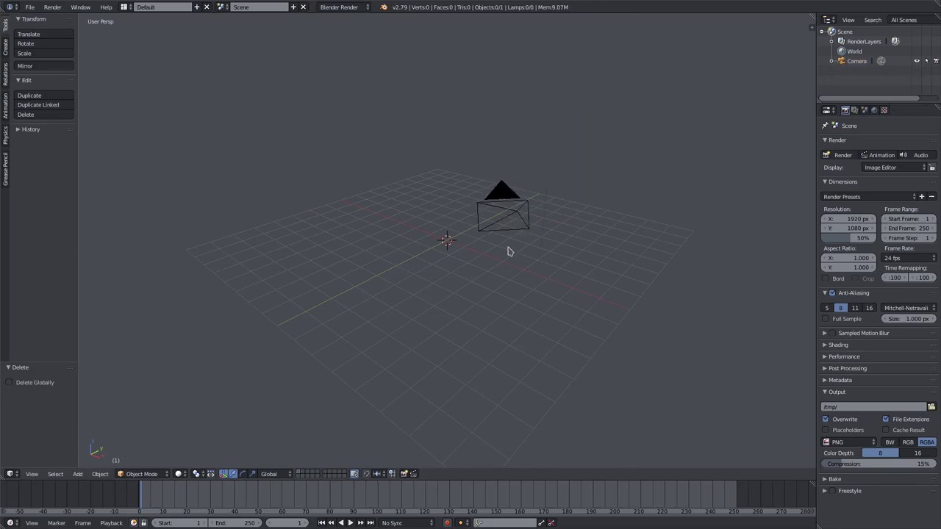
# Clear the camera's rotation and location, tilt it 90° on X, and move it back along negative Y.
pyautogui.rightClick(512, 212)
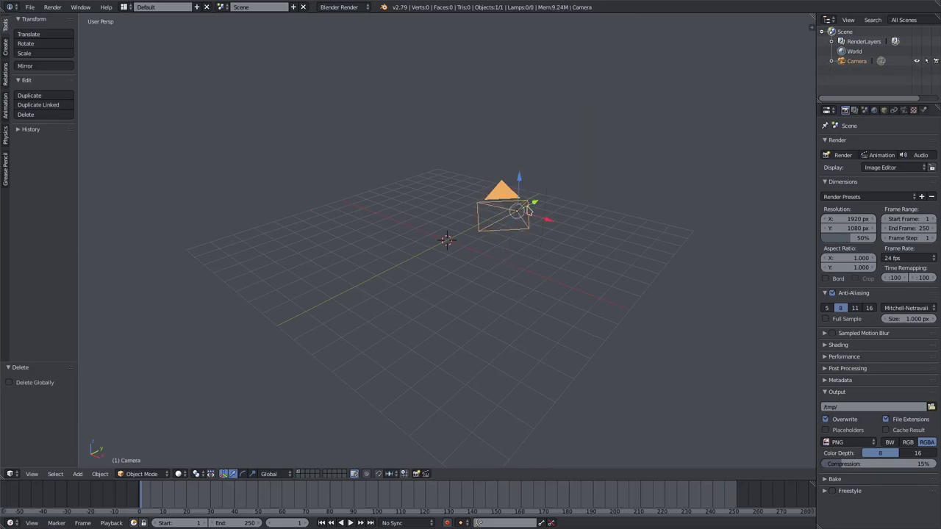
pyautogui.hotkey('alt', 'r')
pyautogui.hotkey('alt', 'g')
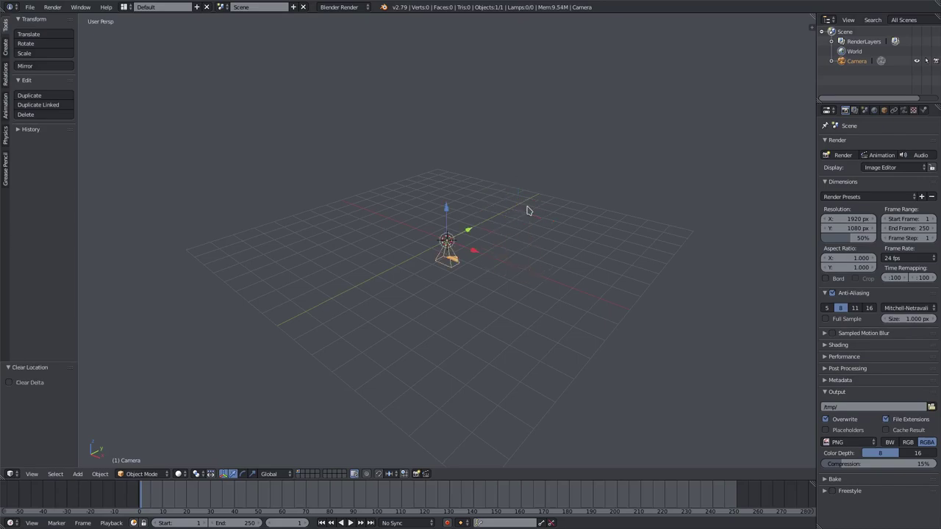
pyautogui.press('KP_6')
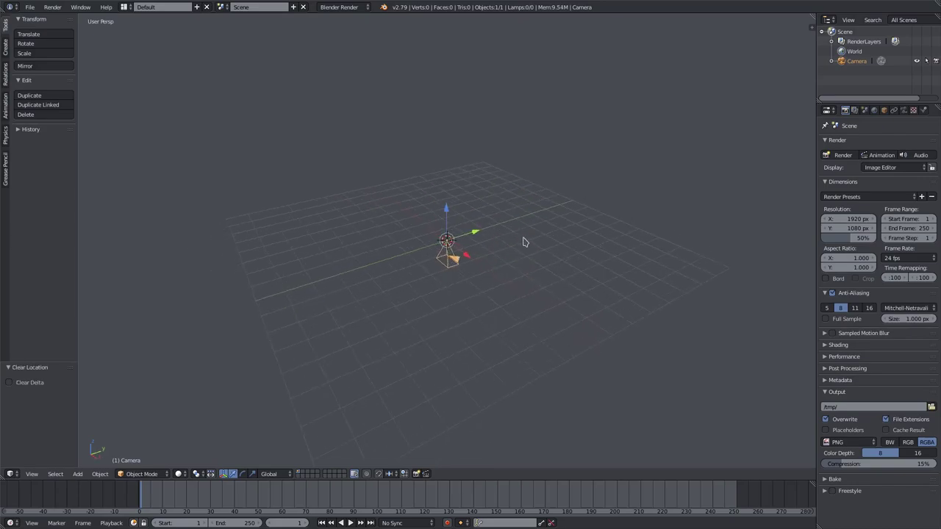
pyautogui.write('rx90')
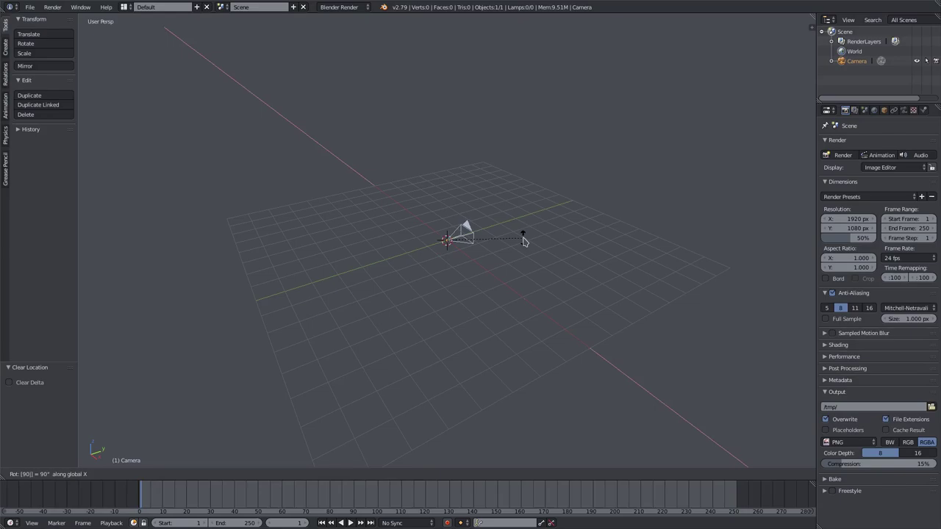
pyautogui.press('Return')
pyautogui.press('g')
pyautogui.press('y')
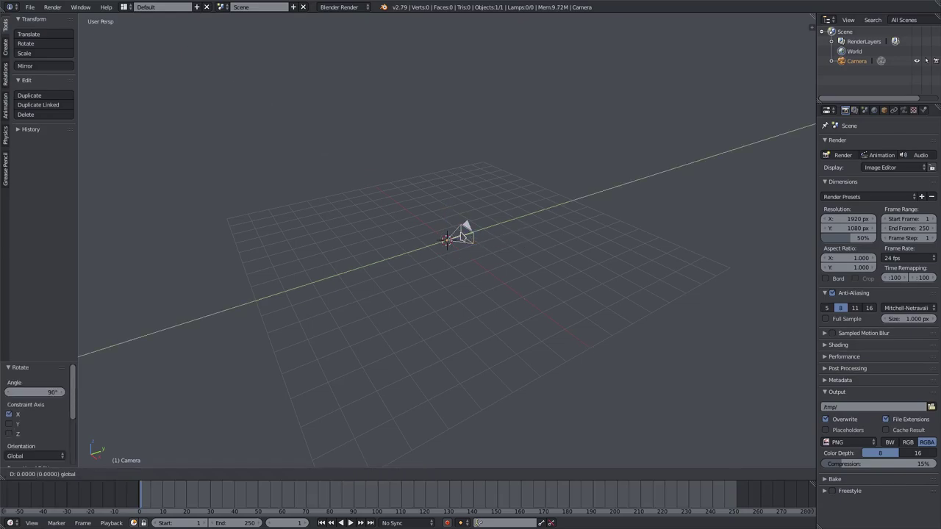
pyautogui.click(235, 336)
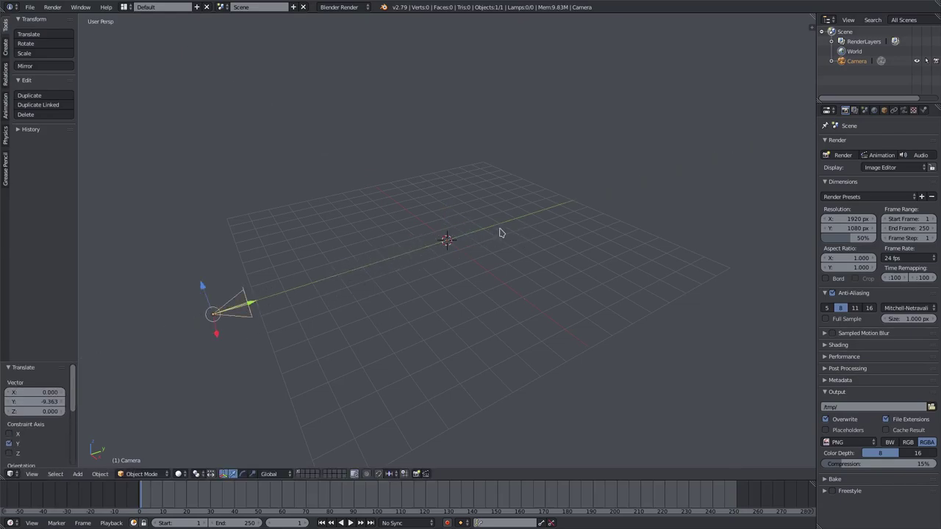
# In camera view, add a text object and rotate it 90° on X to stand upright.
pyautogui.press('KP_0')
pyautogui.scroll(2, 515, 228)
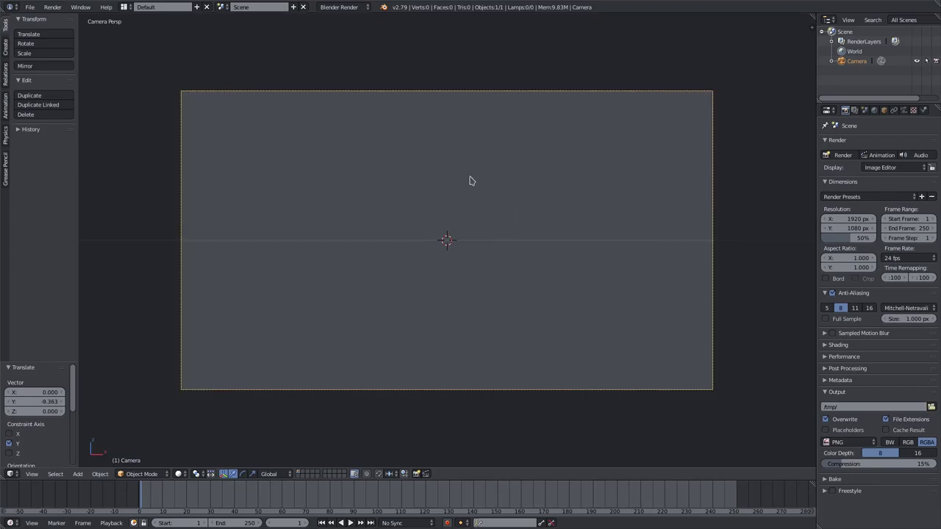
pyautogui.hotkey('shift', 'a')
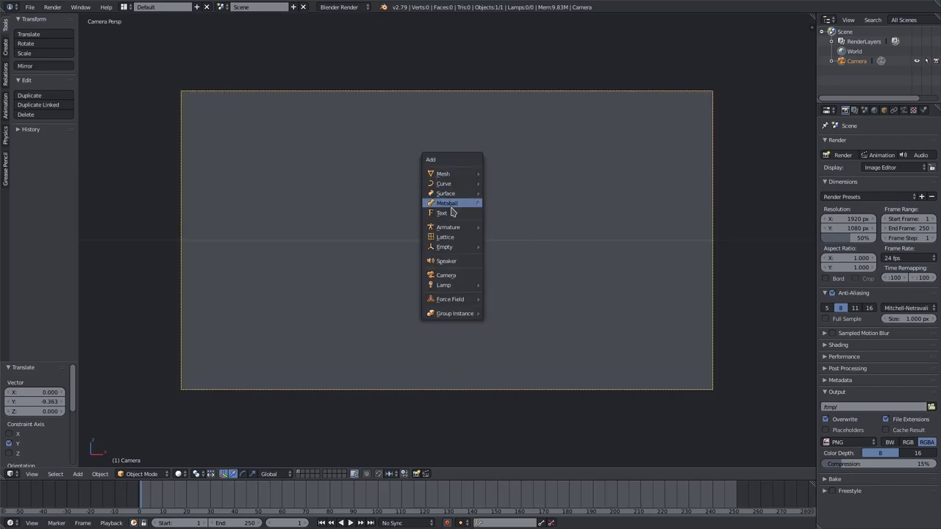
pyautogui.click(453, 213)
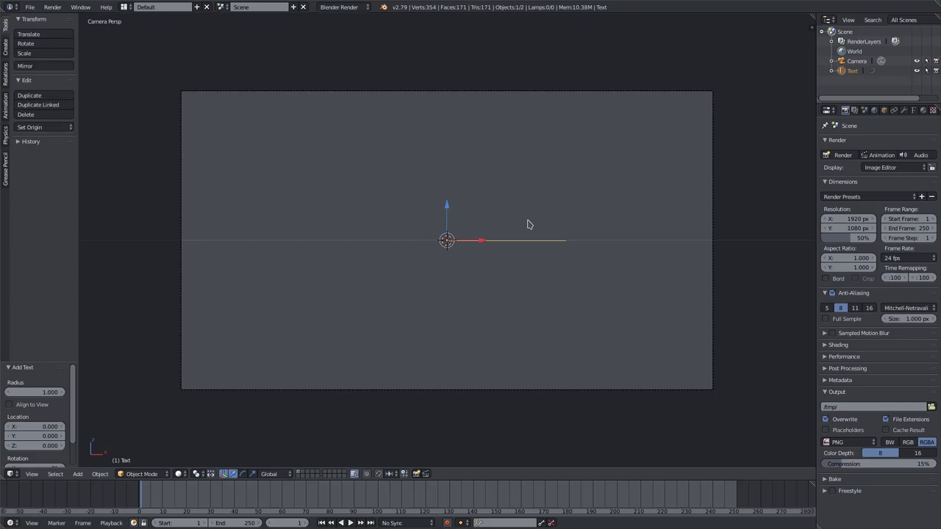
pyautogui.write('rx90')
pyautogui.press('Return')
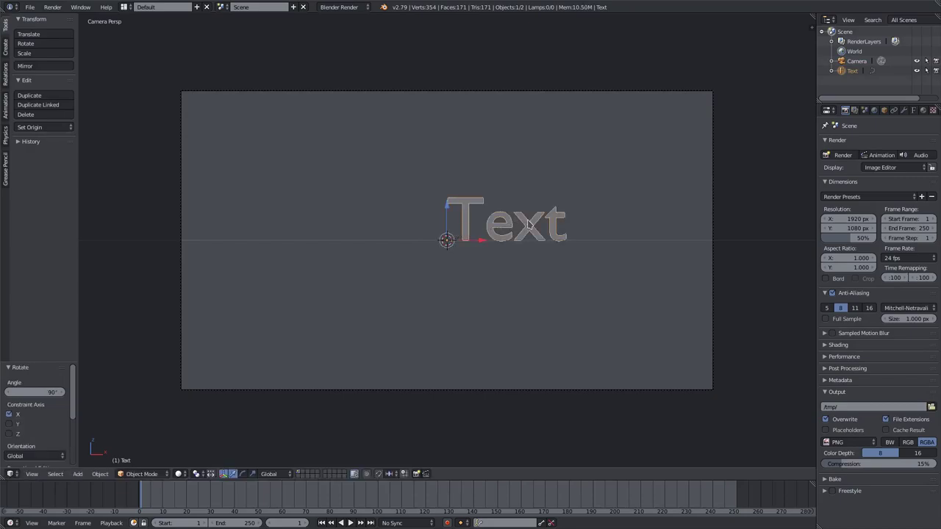
# Replace the placeholder word with 'TEXT REVEAL'.
pyautogui.scroll(1, 528, 224)
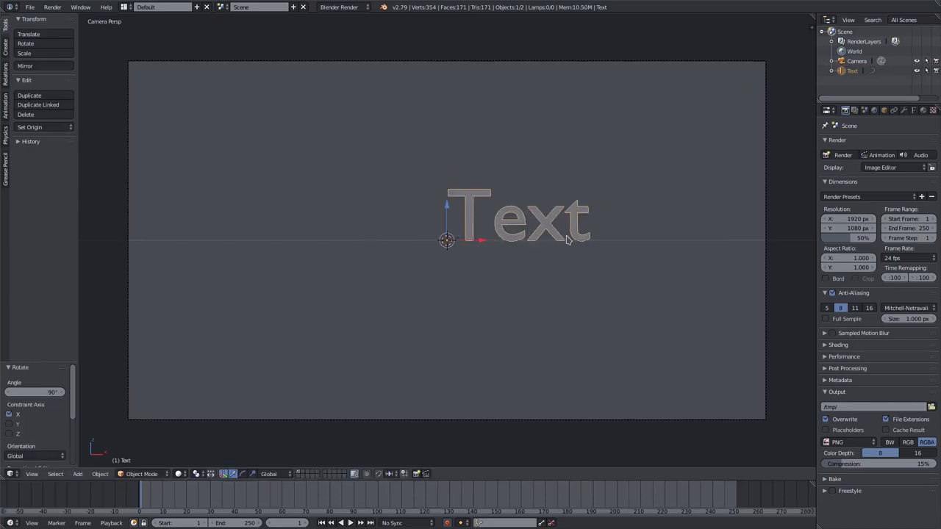
pyautogui.press('Tab')
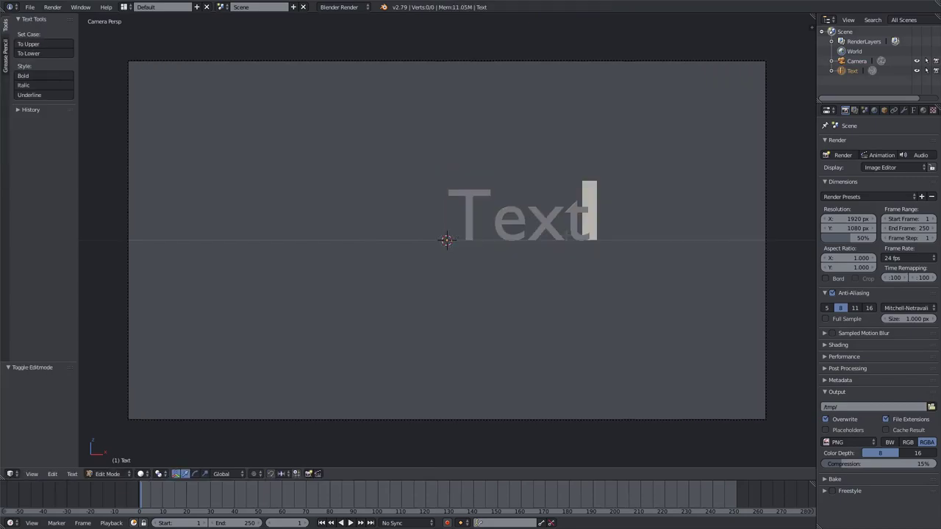
pyautogui.press('BackSpace')
pyautogui.press('BackSpace')
pyautogui.press('BackSpace')
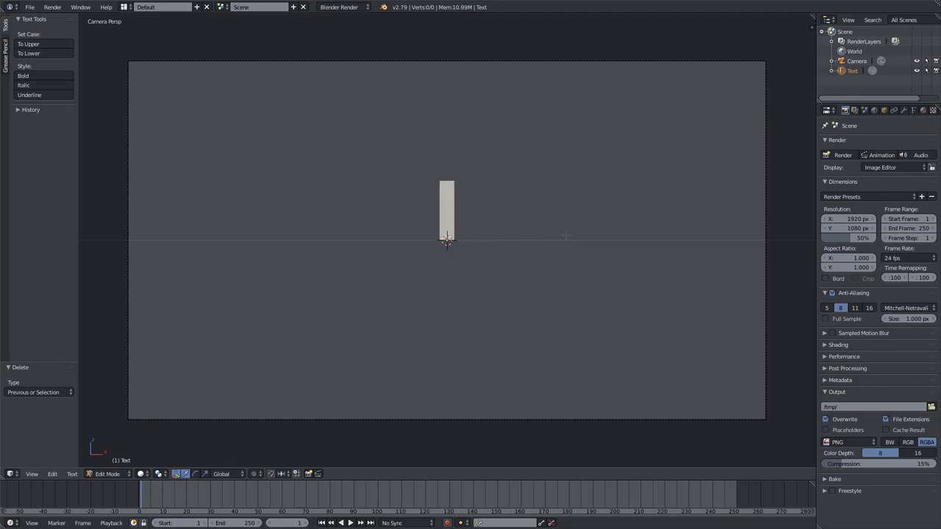
pyautogui.write('TEXT')
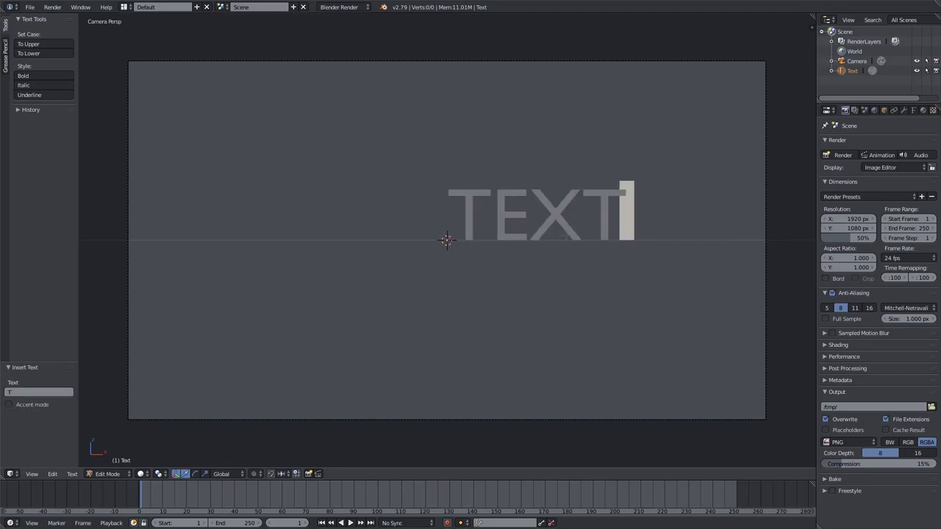
pyautogui.write(' REVEAL')
pyautogui.press('Tab')
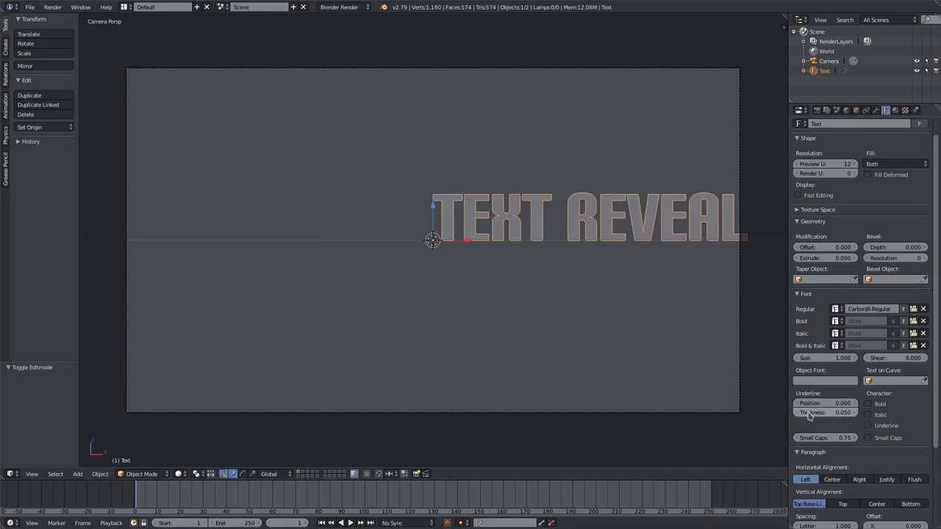
# Centre the text horizontally and set its Y offset to -0.350.
pyautogui.click(829, 480)
pyautogui.scroll(-2, 872, 459)
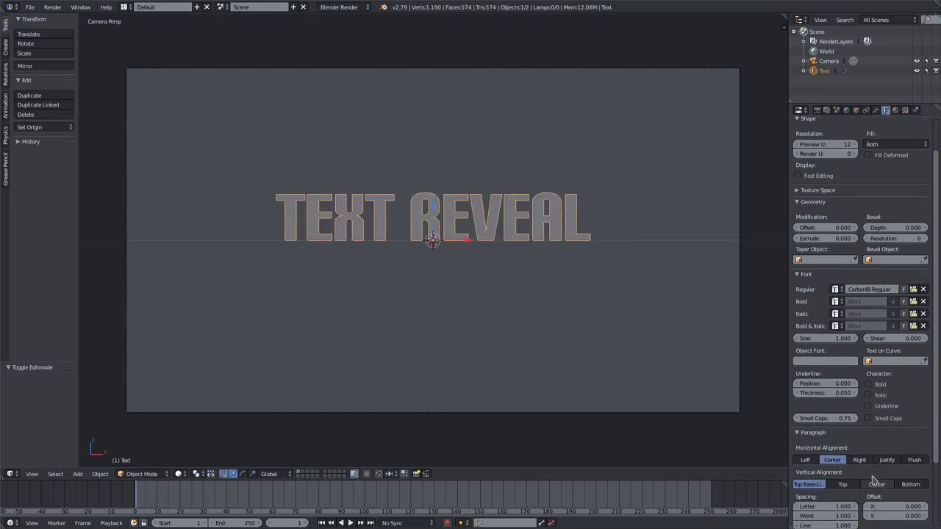
pyautogui.scroll(-3, 873, 461)
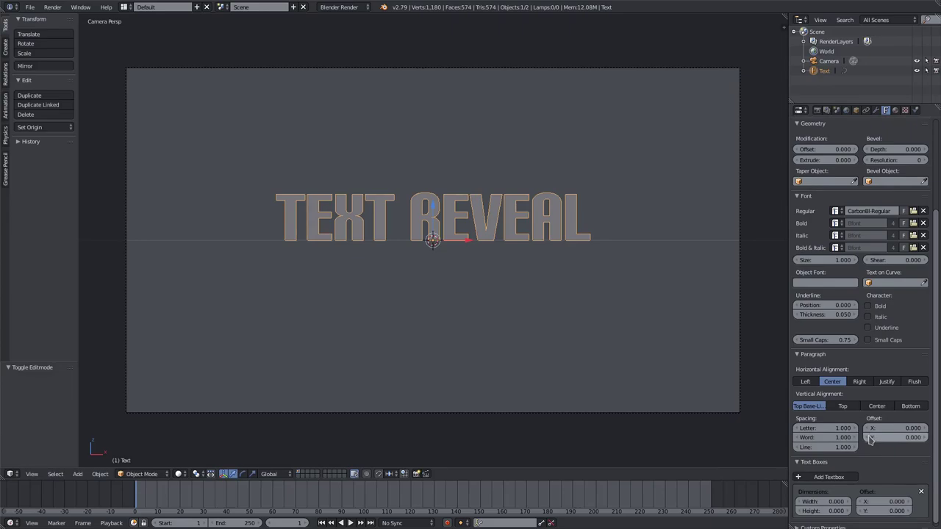
pyautogui.click(868, 438)
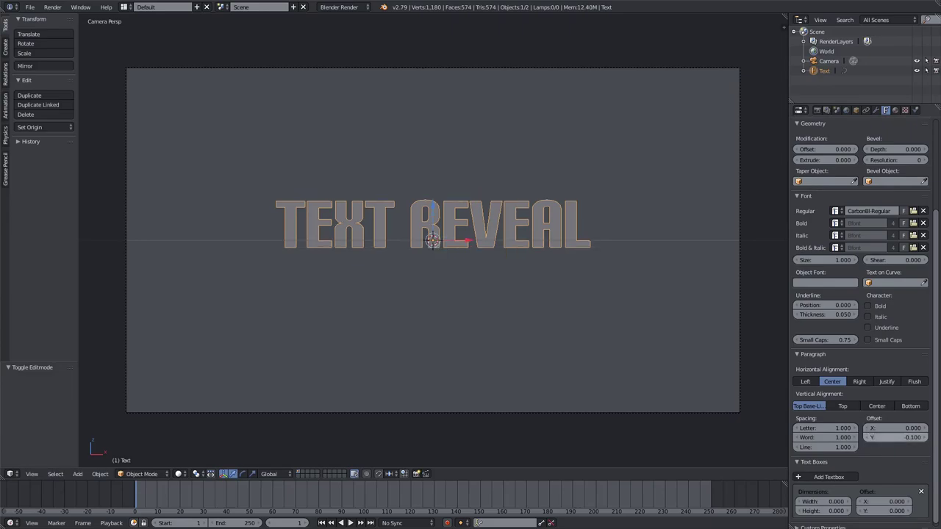
pyautogui.click(885, 438)
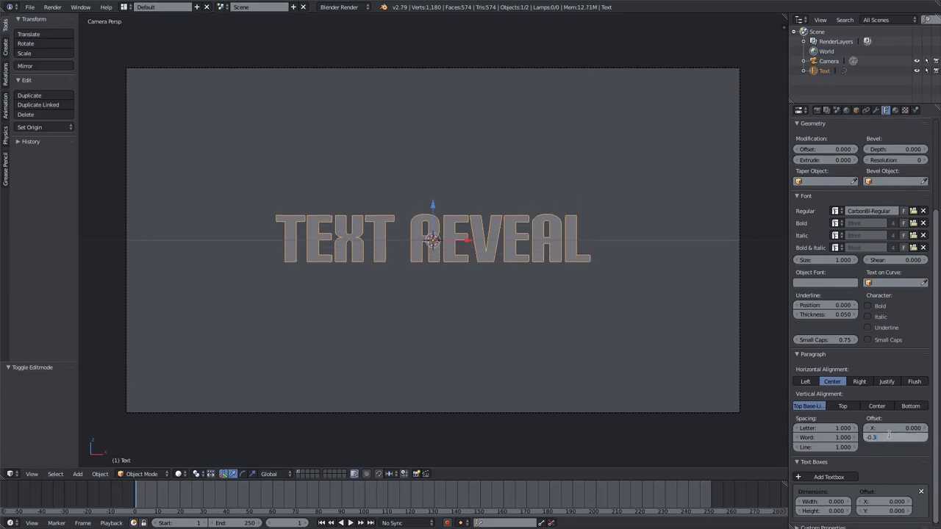
pyautogui.write('-0.350')
pyautogui.press('Return')
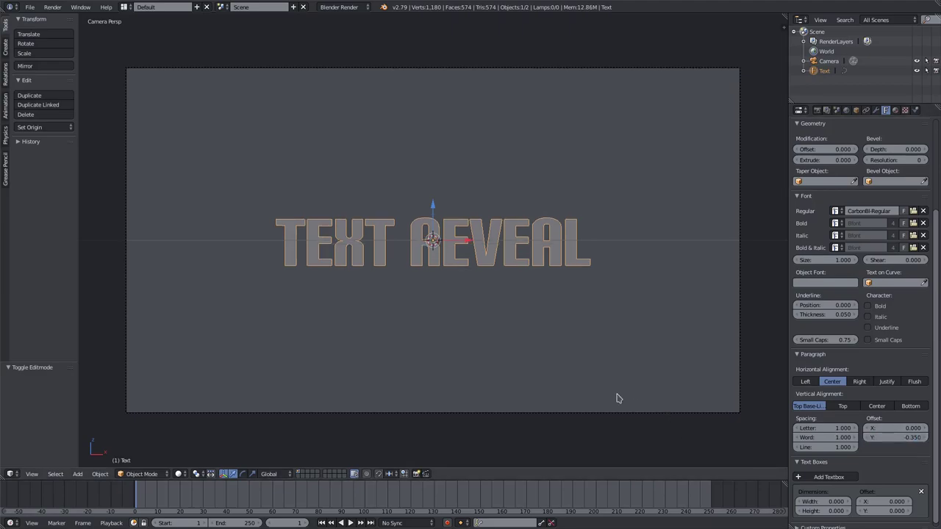
# Scale the text down to about 0.994.
pyautogui.scroll(2, 601, 395)
pyautogui.scroll(-1, 608, 394)
pyautogui.scroll(-1, 611, 386)
pyautogui.scroll(-2, 517, 330)
pyautogui.scroll(2, 491, 264)
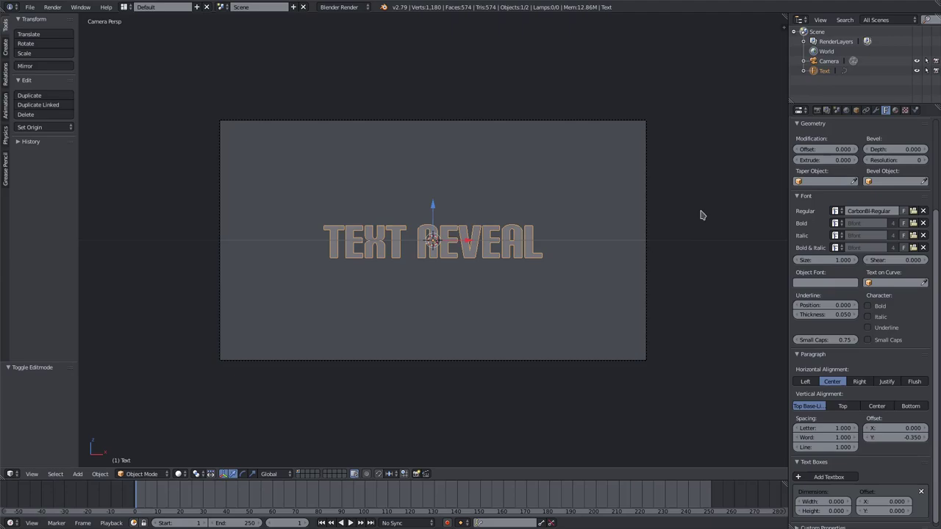
pyautogui.scroll(2, 456, 254)
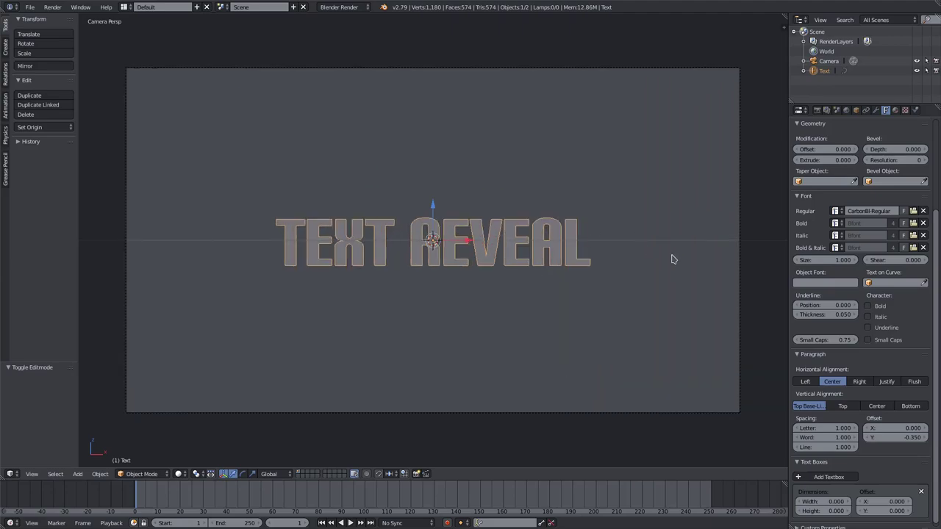
pyautogui.press('s')
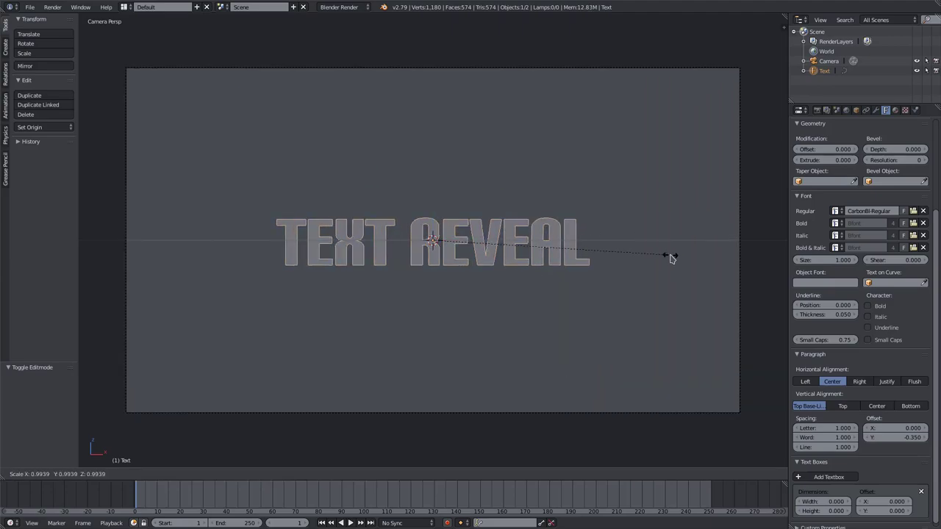
pyautogui.click(671, 258)
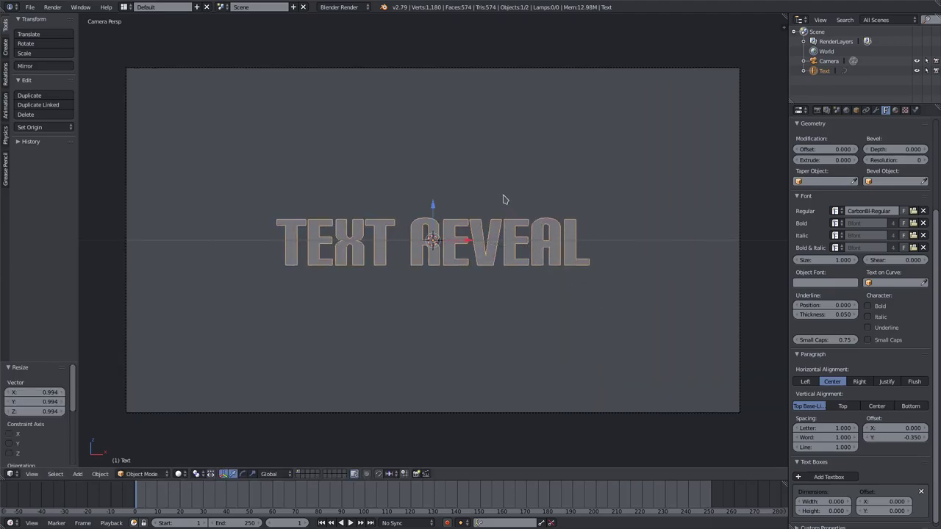
# Add a plane and rotate it 90° on X to stand upright.
pyautogui.hotkey('shift', 'a')
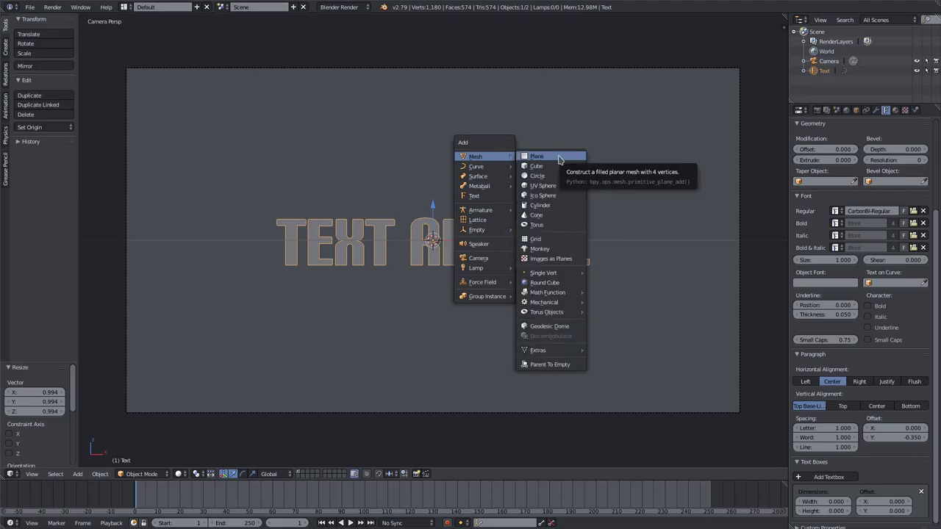
pyautogui.click(558, 156)
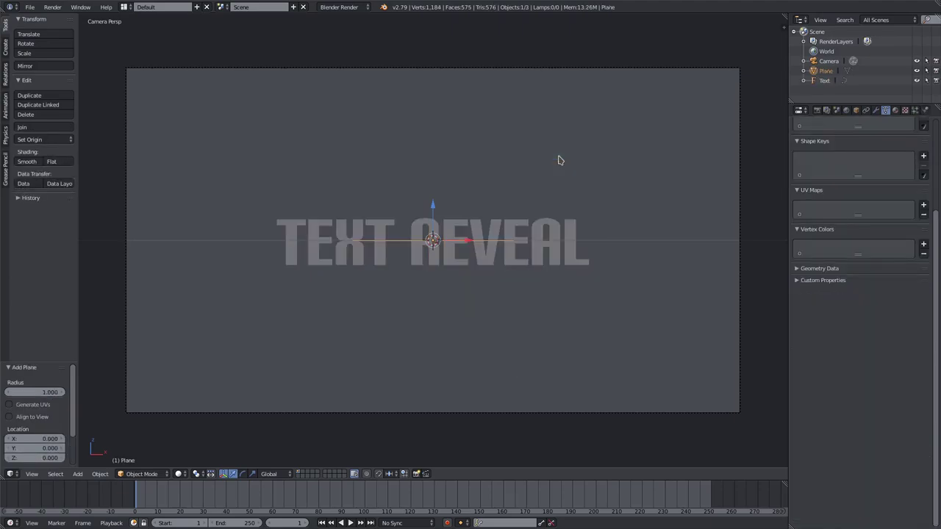
pyautogui.press('r')
pyautogui.press('x')
pyautogui.press('9')
pyautogui.press('0')
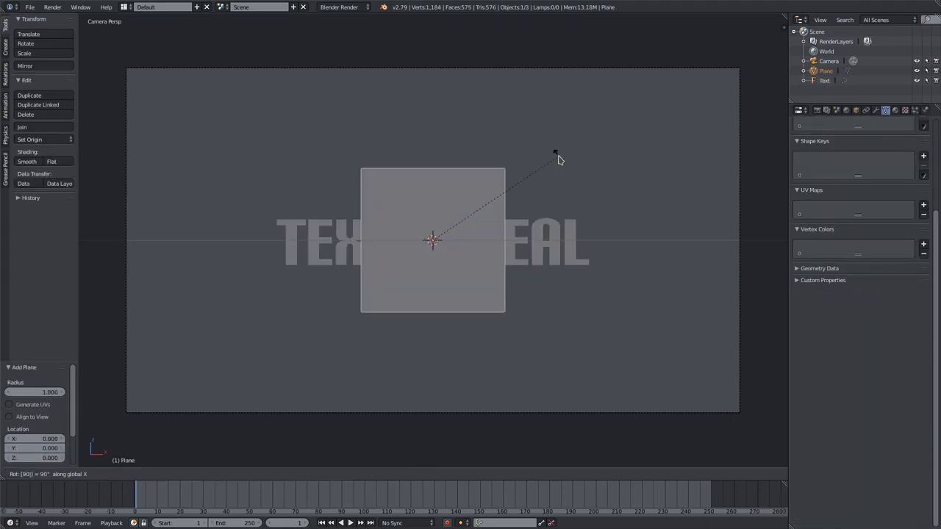
pyautogui.press('Return')
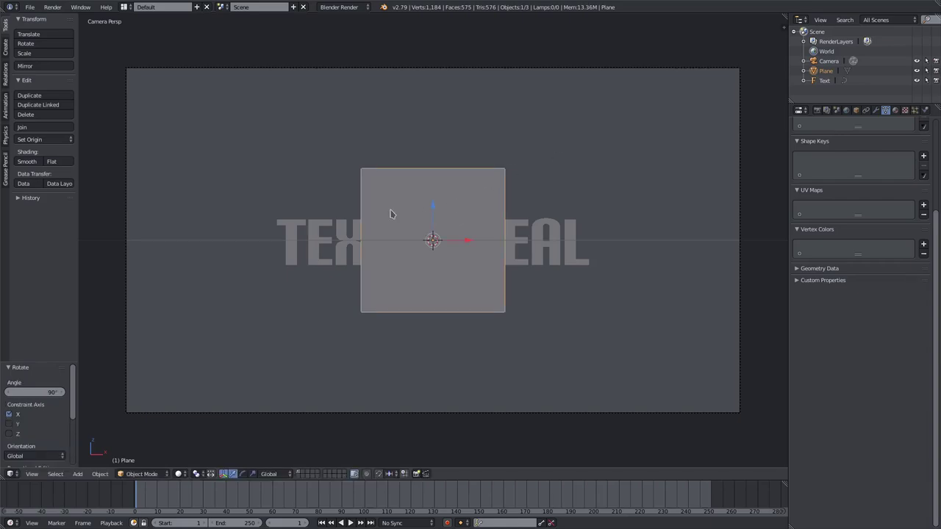
# Stretch the plane about 2.6 times wider on X and lower it beneath the text.
pyautogui.moveTo(390, 213)
pyautogui.mouseDown(button='middle')
pyautogui.moveTo(431, 237)
pyautogui.moveTo(397, 243)
pyautogui.mouseUp(button='middle')
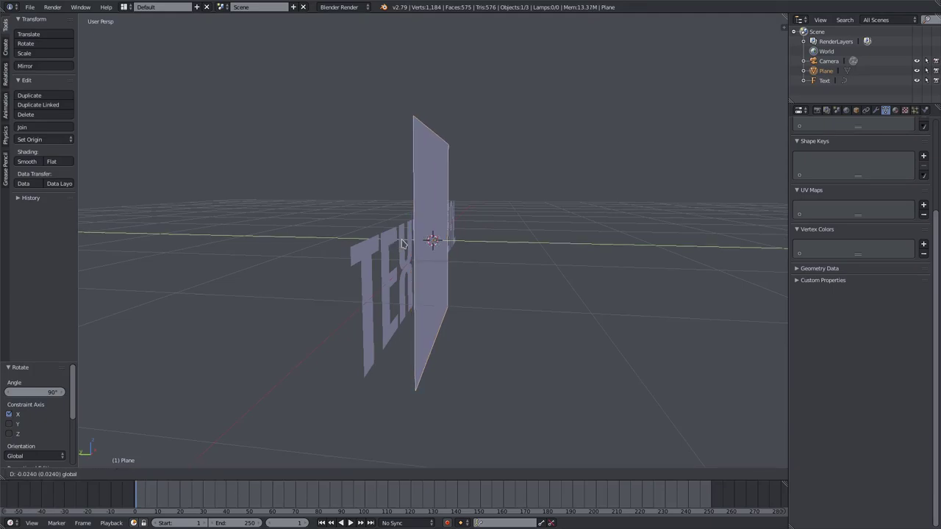
pyautogui.moveTo(399, 243); pyautogui.dragTo(402, 244)
pyautogui.moveTo(605, 262); pyautogui.dragTo(509, 257, button='middle')
pyautogui.press('s')
pyautogui.press('x')
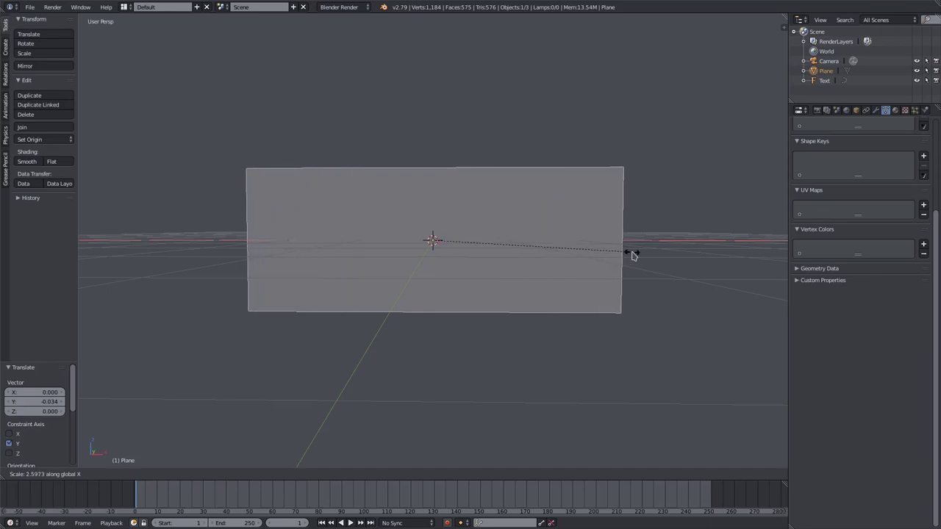
pyautogui.click(632, 254)
pyautogui.press('KP_0')
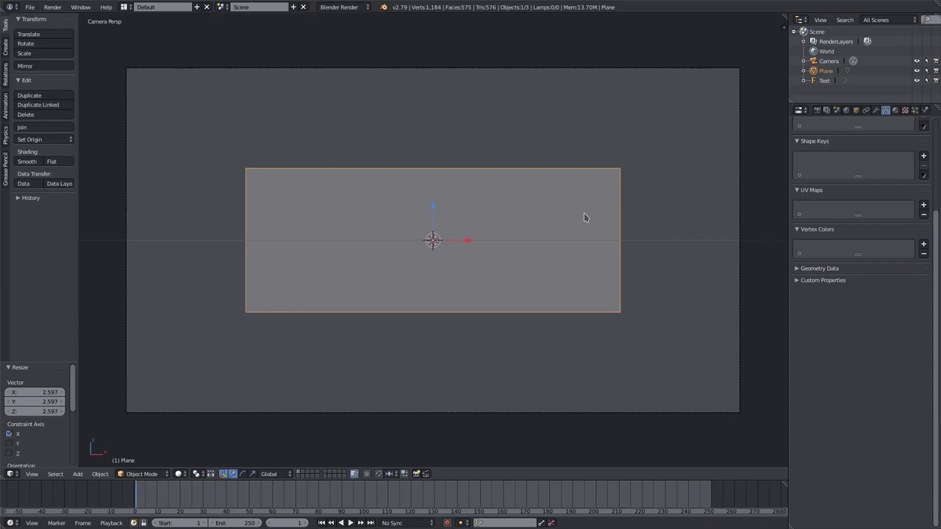
pyautogui.moveTo(432, 206)
pyautogui.mouseDown()
pyautogui.moveTo(454, 316)
pyautogui.moveTo(466, 308)
pyautogui.moveTo(435, 316)
pyautogui.mouseUp()
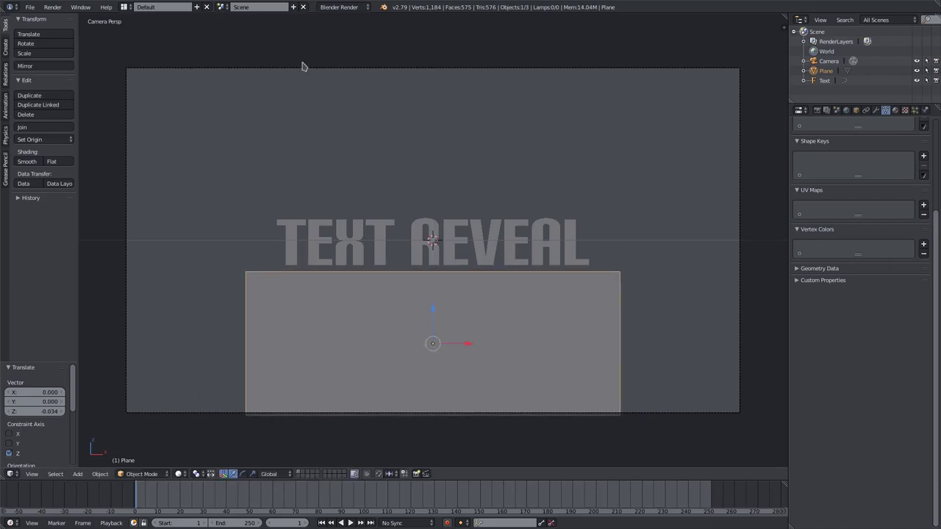
# Switch the render engine to Cycles and set the animation start frame to 0.
pyautogui.click(340, 7)
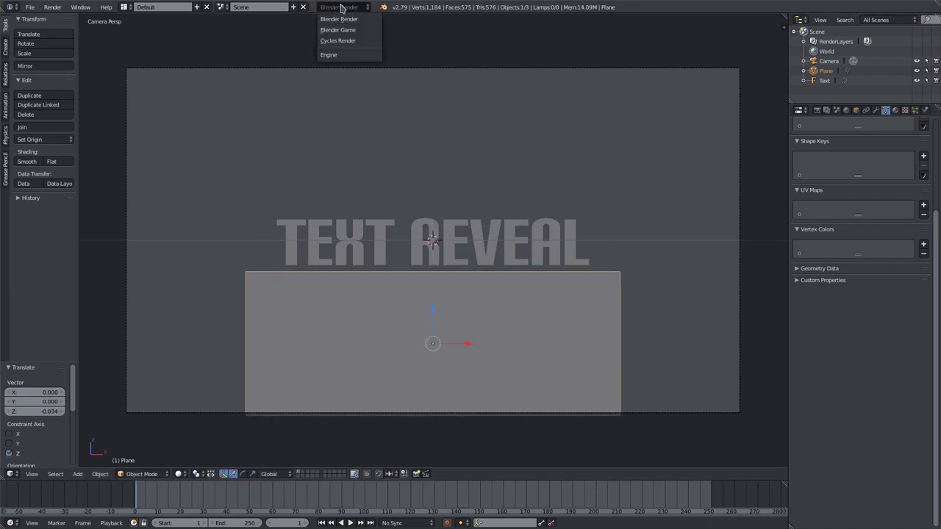
pyautogui.click(341, 41)
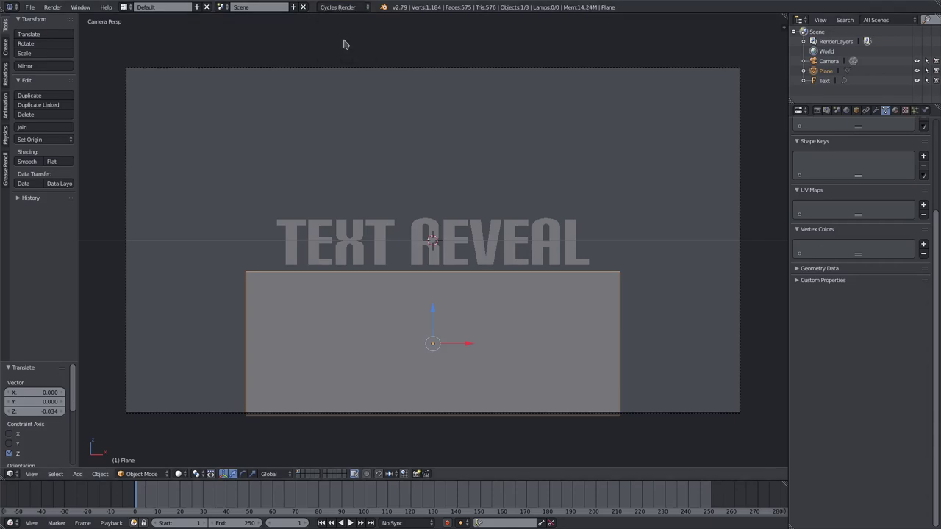
pyautogui.click(134, 501)
pyautogui.click(157, 522)
# Enable a transparent film background in the render settings.
pyautogui.click(895, 111)
pyautogui.click(816, 110)
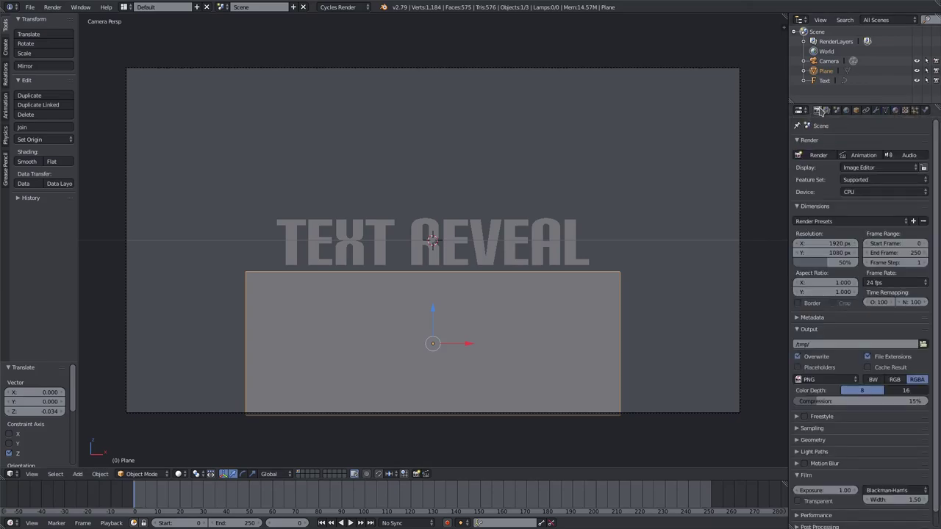
pyautogui.scroll(-1, 845, 345)
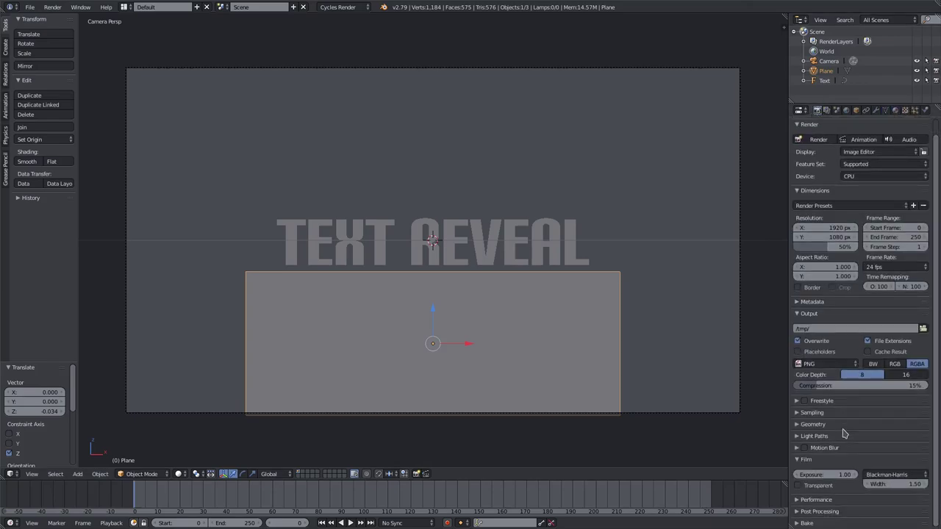
pyautogui.click(814, 485)
pyautogui.scroll(1, 855, 414)
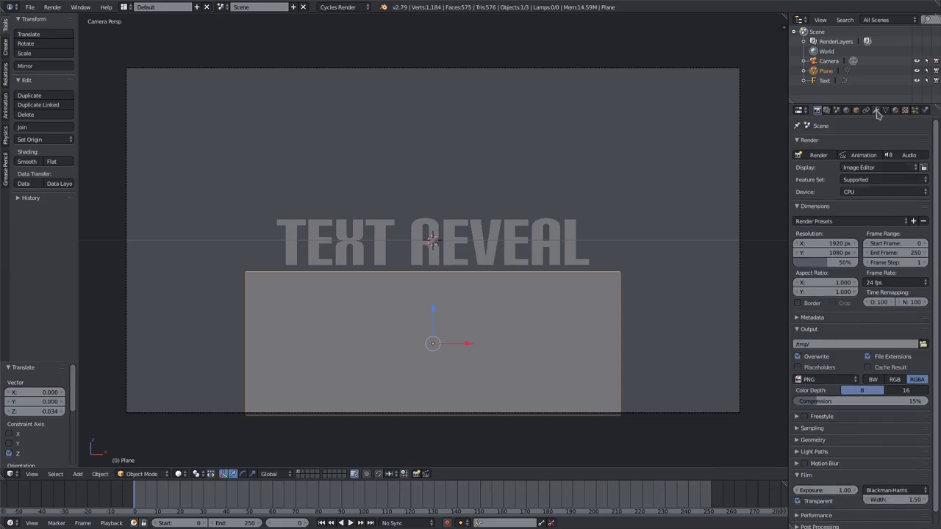
# Assign the existing 'Material' to the plane and set its surface shader to Holdout.
pyautogui.click(894, 109)
pyautogui.click(802, 175)
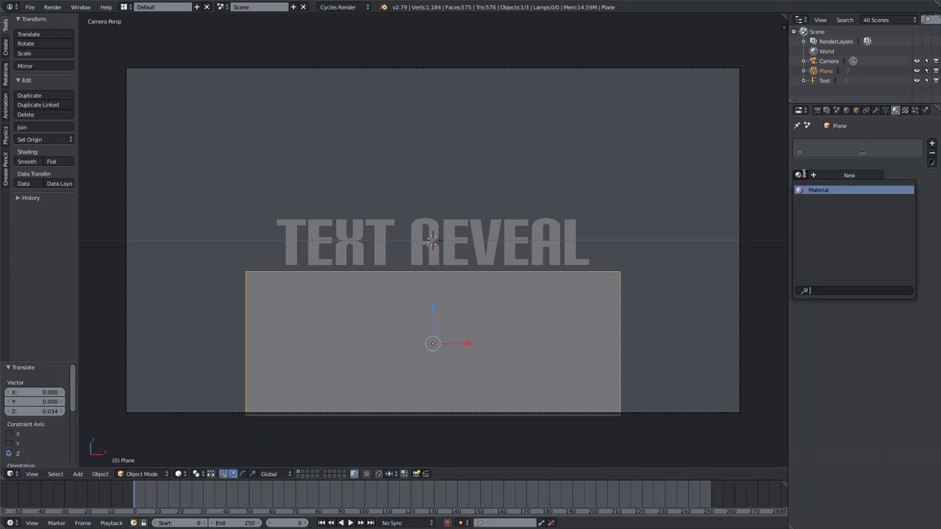
pyautogui.click(852, 189)
pyautogui.click(884, 228)
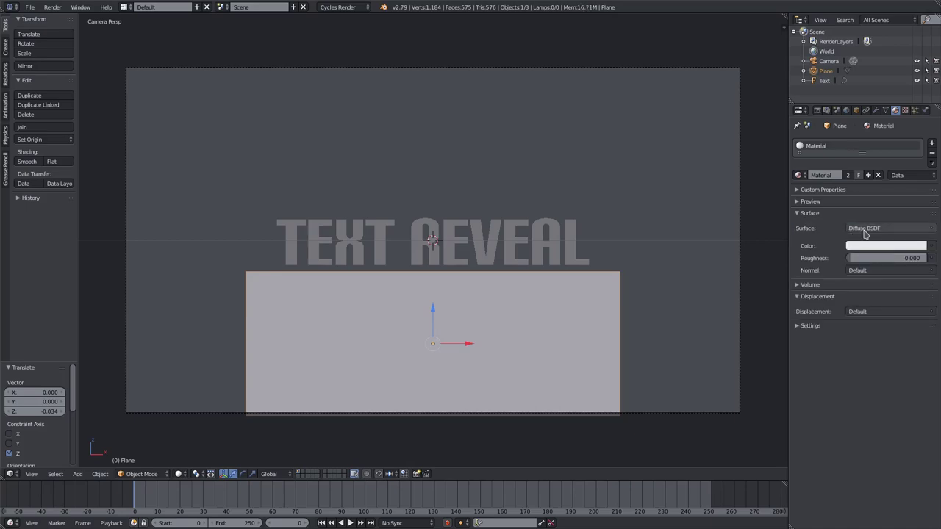
pyautogui.click(877, 229)
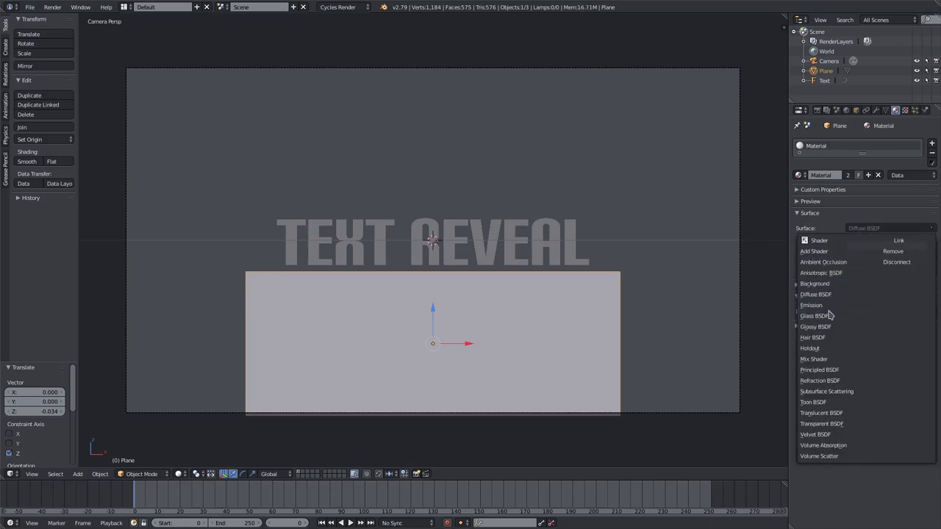
pyautogui.click(814, 349)
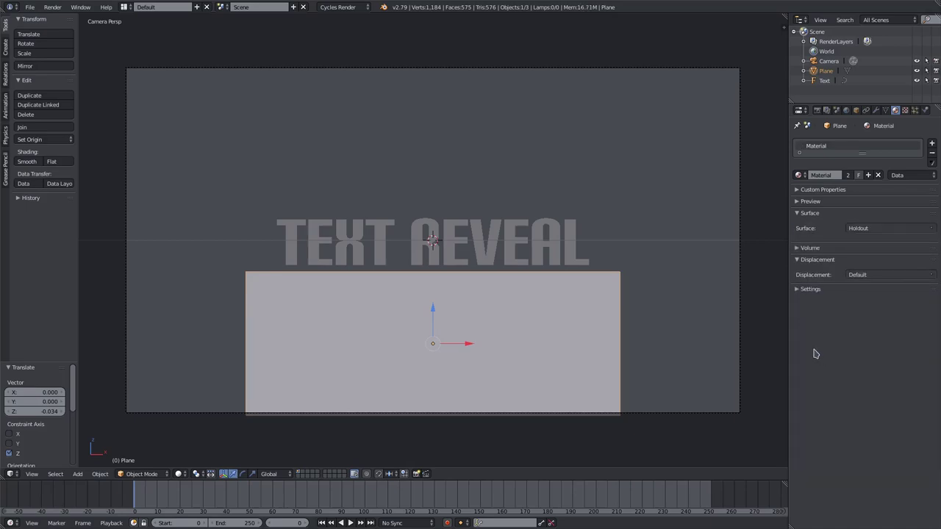
pyautogui.click(180, 473)
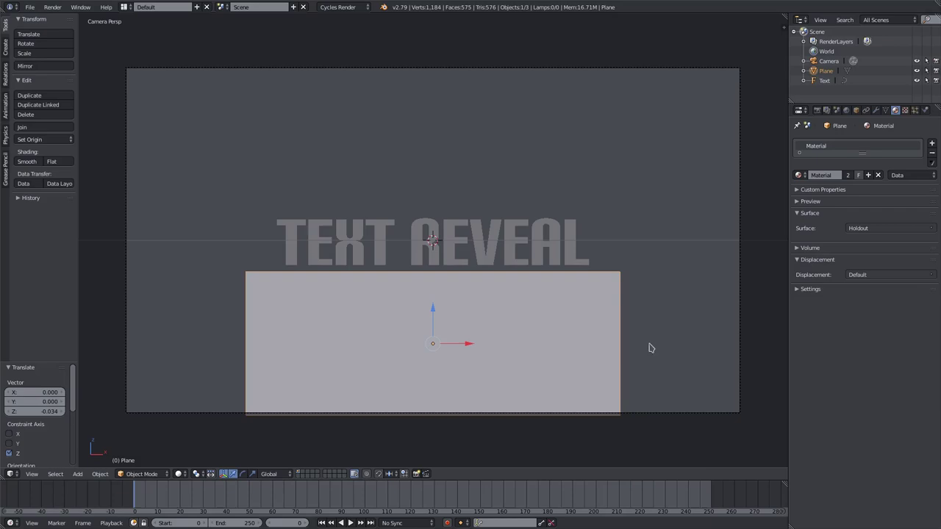
# Give the TEXT REVEAL text a new material and colour it bright orange.
pyautogui.rightClick(494, 244)
pyautogui.click(845, 175)
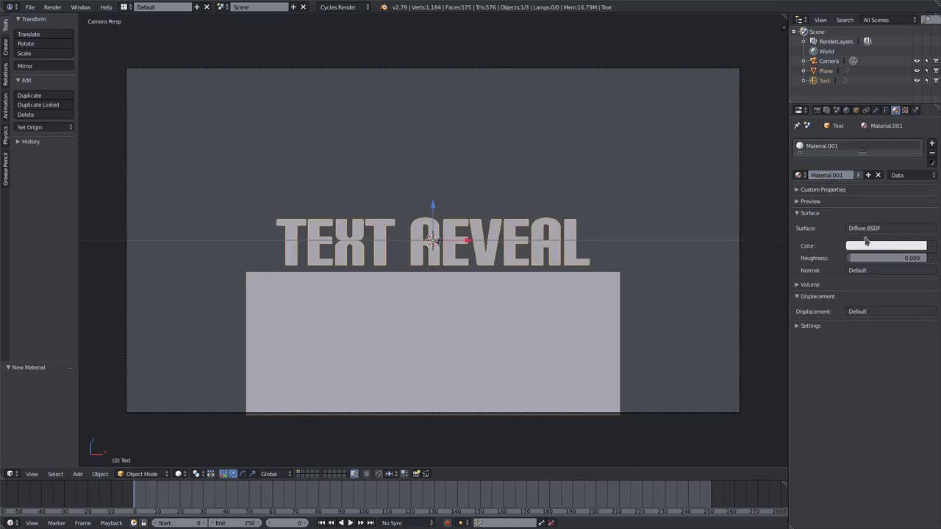
pyautogui.click(873, 245)
pyautogui.moveTo(866, 158); pyautogui.dragTo(856, 172)
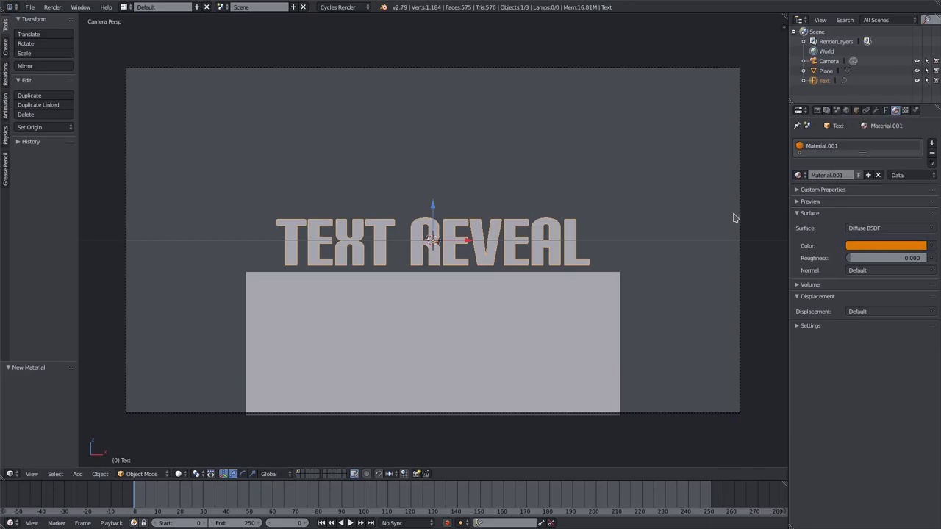
pyautogui.click(872, 243)
pyautogui.moveTo(919, 127); pyautogui.dragTo(918, 108)
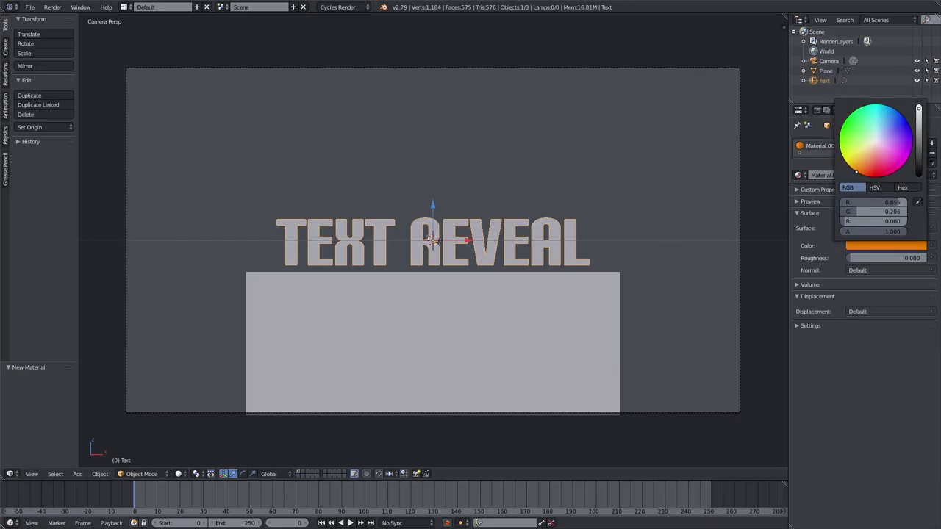
pyautogui.moveTo(859, 172); pyautogui.dragTo(859, 163)
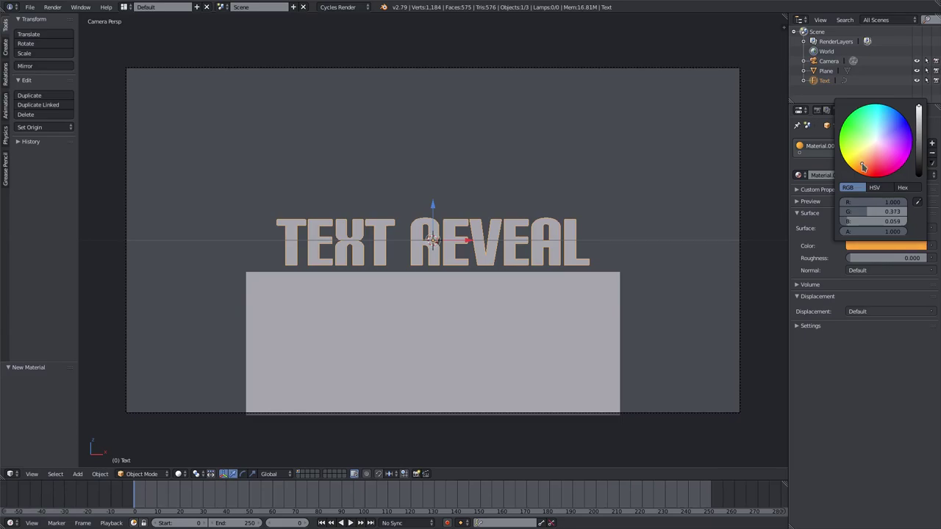
pyautogui.rightClick(258, 397)
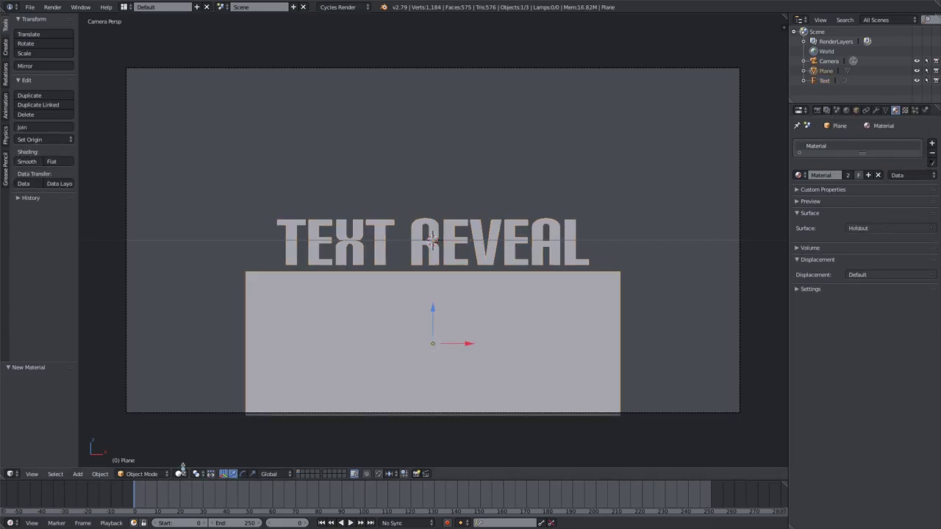
# Switch viewport shading to Rendered and enable world ambient occlusion.
pyautogui.click(179, 473)
pyautogui.click(197, 408)
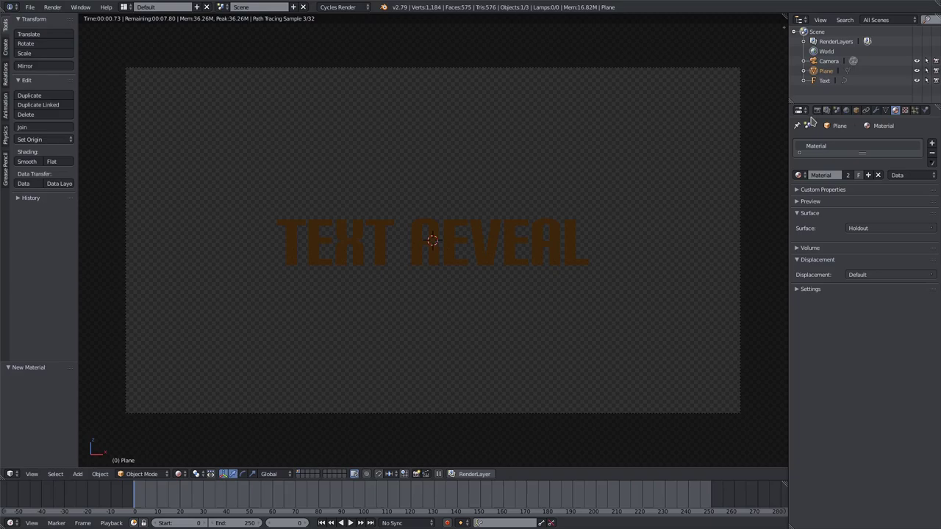
pyautogui.click(846, 109)
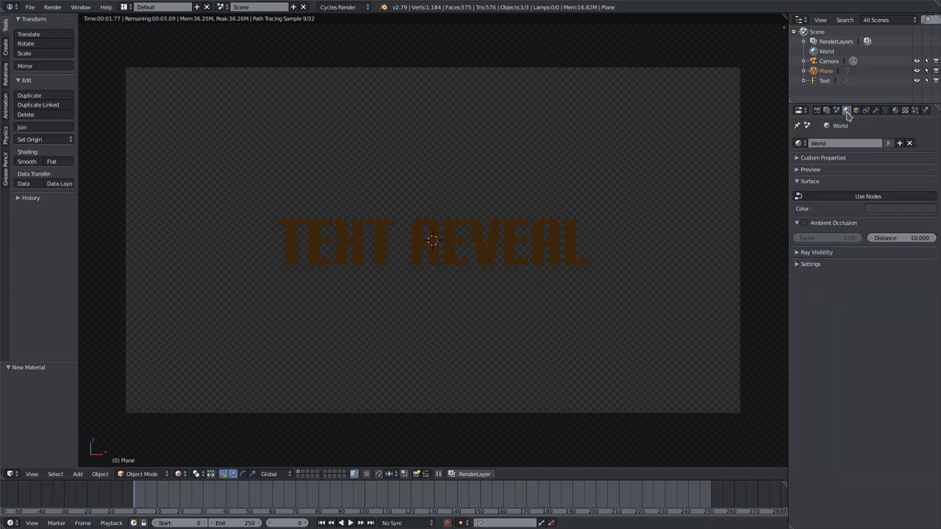
pyautogui.click(805, 224)
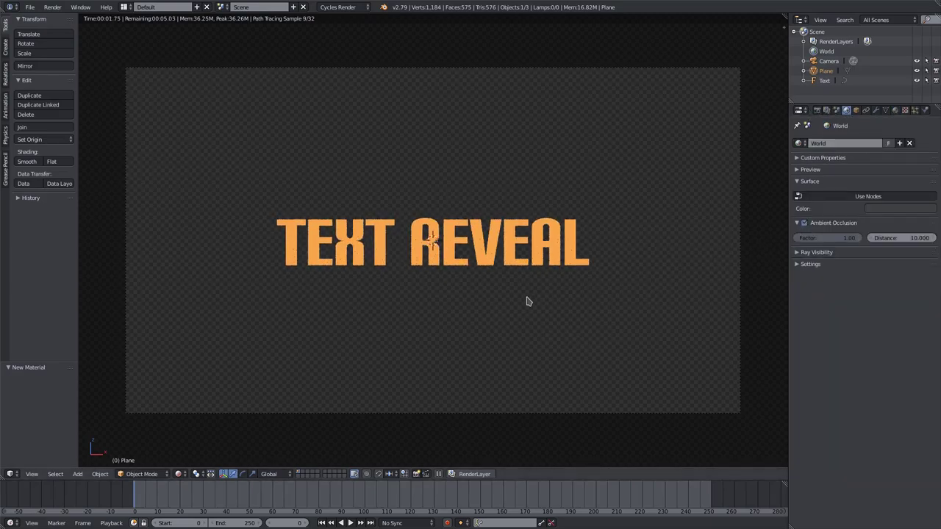
# Select the text and inspect its material's extra settings.
pyautogui.click(824, 80)
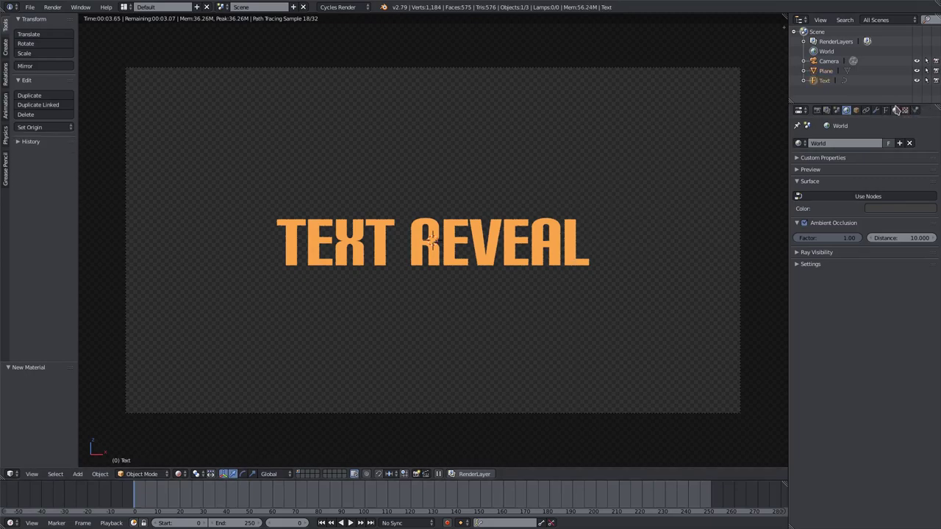
pyautogui.click(895, 109)
pyautogui.click(831, 328)
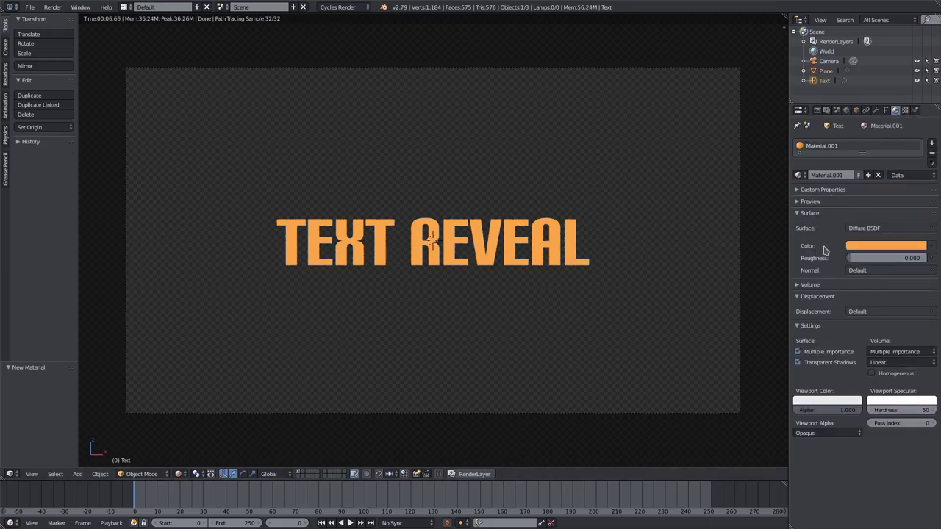
pyautogui.click(818, 328)
# Turn off shadow casting in the text's Cycles ray visibility settings.
pyautogui.click(856, 110)
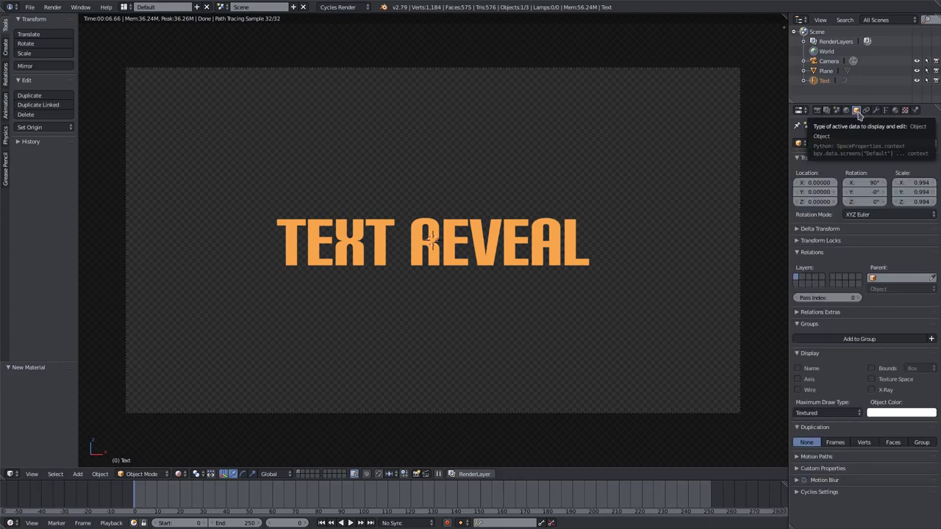
pyautogui.click(833, 489)
pyautogui.scroll(-2, 847, 470)
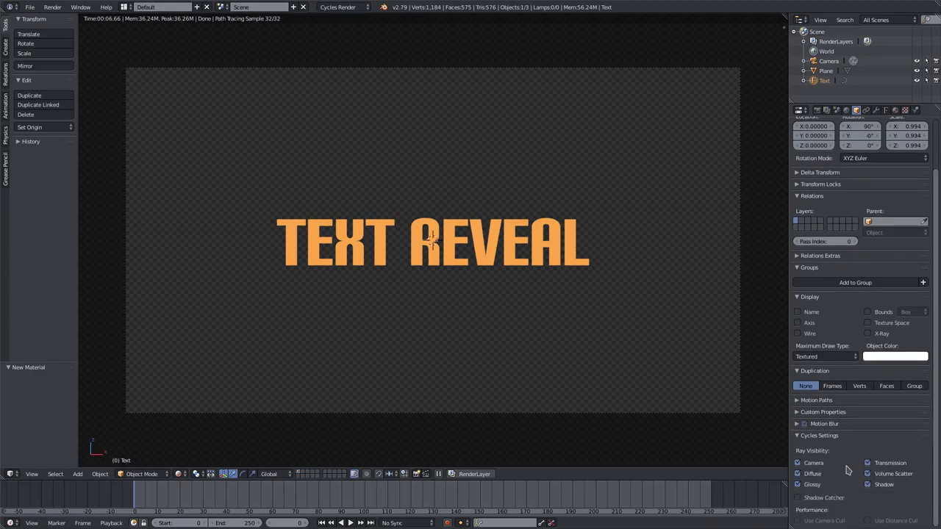
pyautogui.click(877, 487)
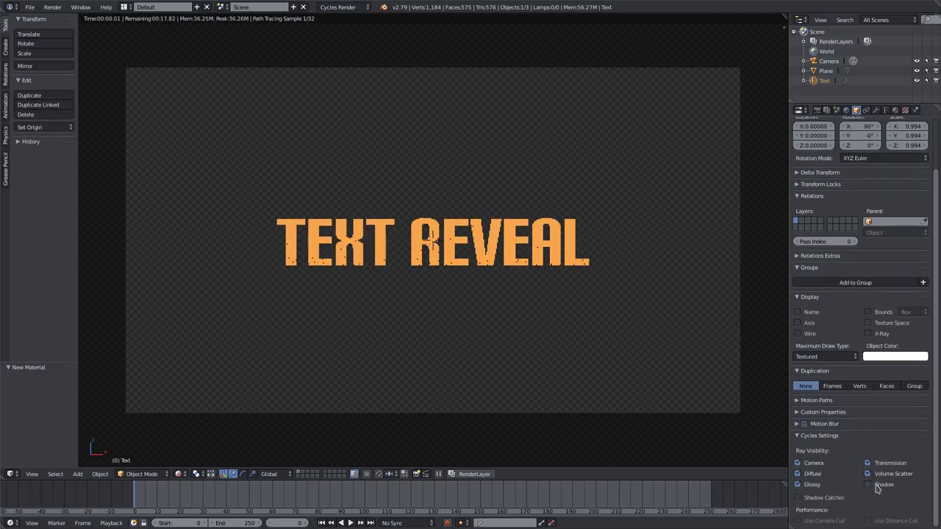
# Select the plane and check the viewport shading options.
pyautogui.rightClick(519, 326)
pyautogui.click(867, 495)
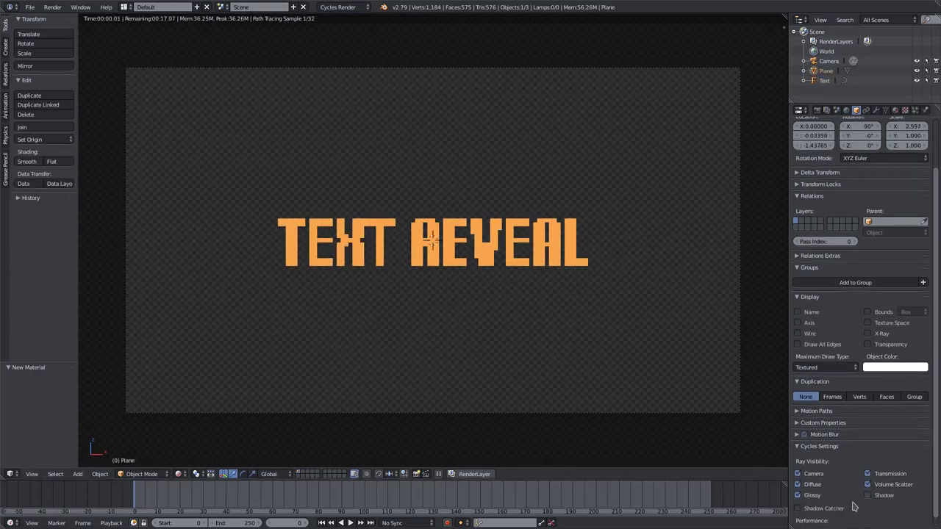
pyautogui.click(182, 476)
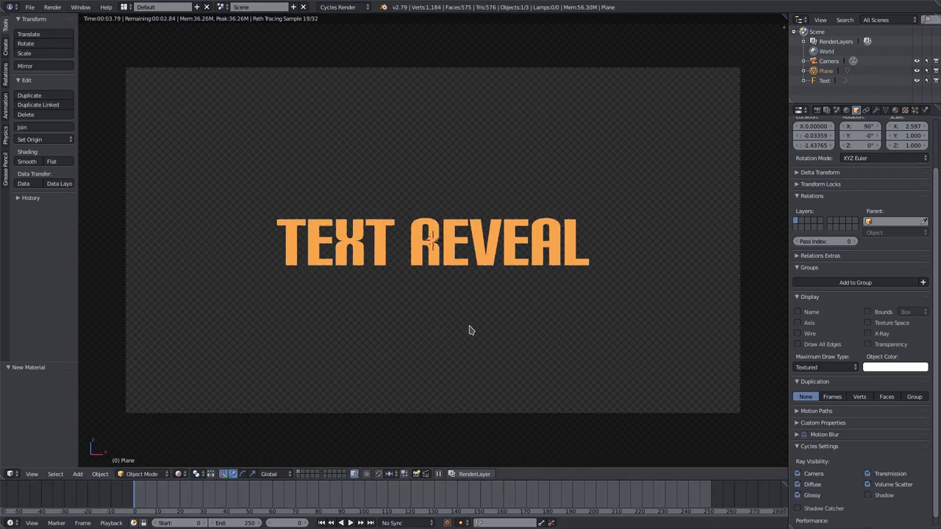
# Move the plane along Z and switch the viewport to Solid shading.
pyautogui.press('g')
pyautogui.press('z')
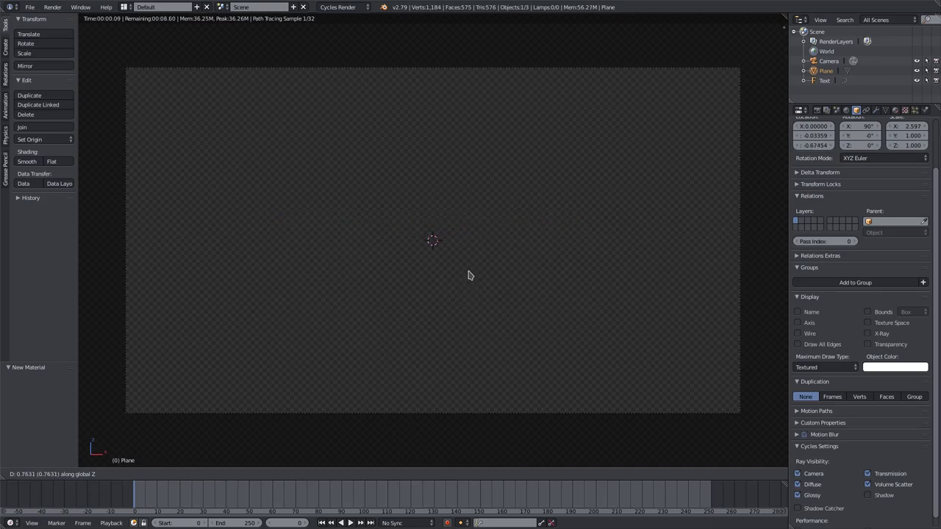
pyautogui.click(468, 326)
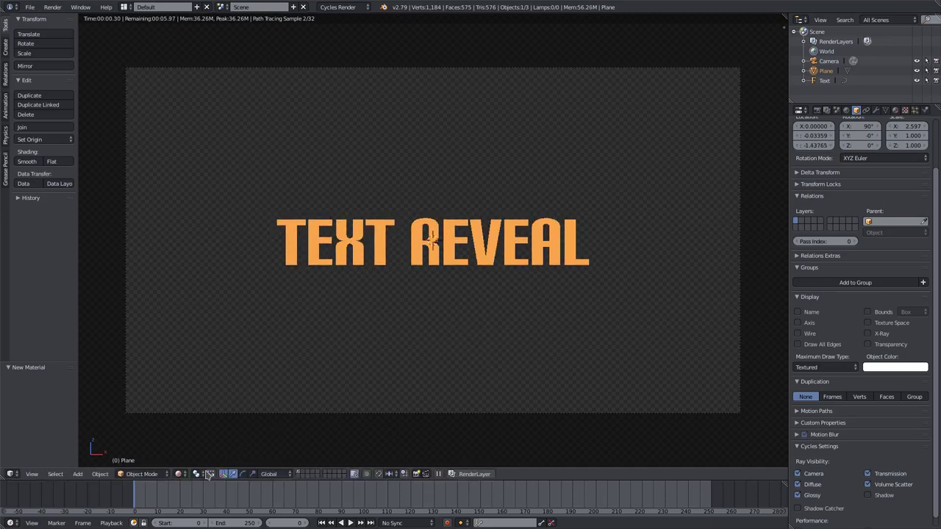
pyautogui.click(179, 474)
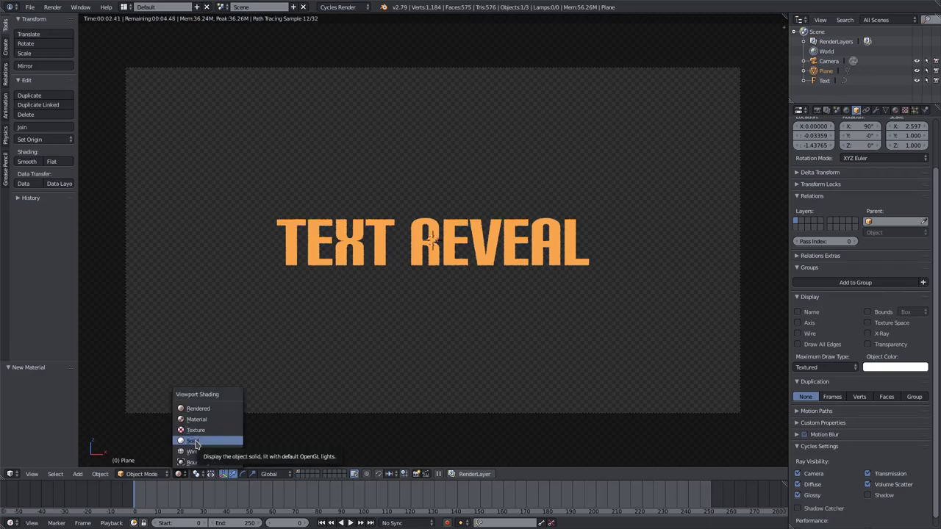
pyautogui.click(189, 441)
# Nudge the plane up on Z to sit just below the lettering, then select the text.
pyautogui.scroll(1, 452, 308)
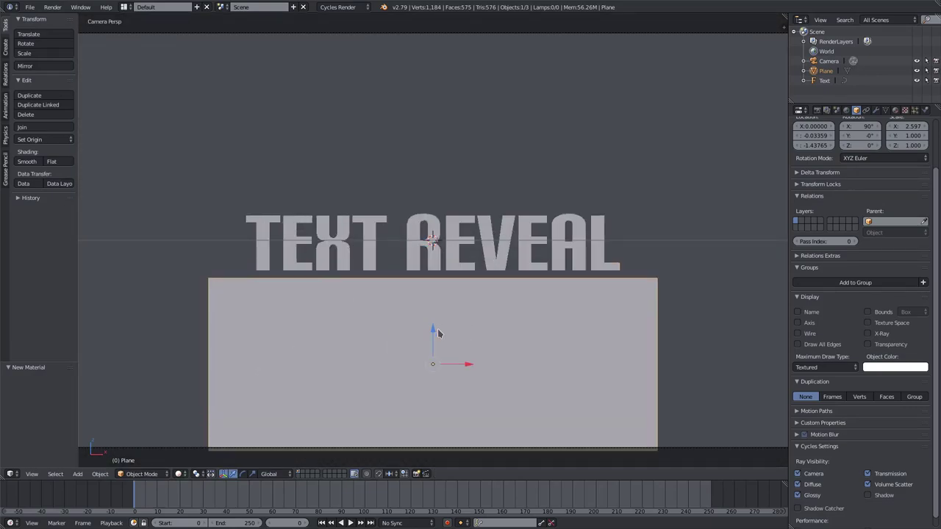
pyautogui.scroll(4, 437, 334)
pyautogui.press('g')
pyautogui.press('z')
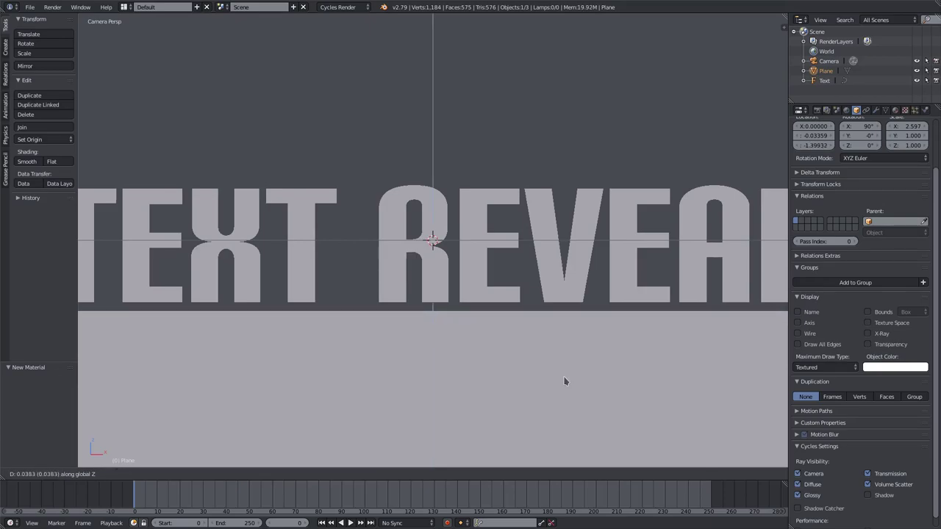
pyautogui.click(563, 374)
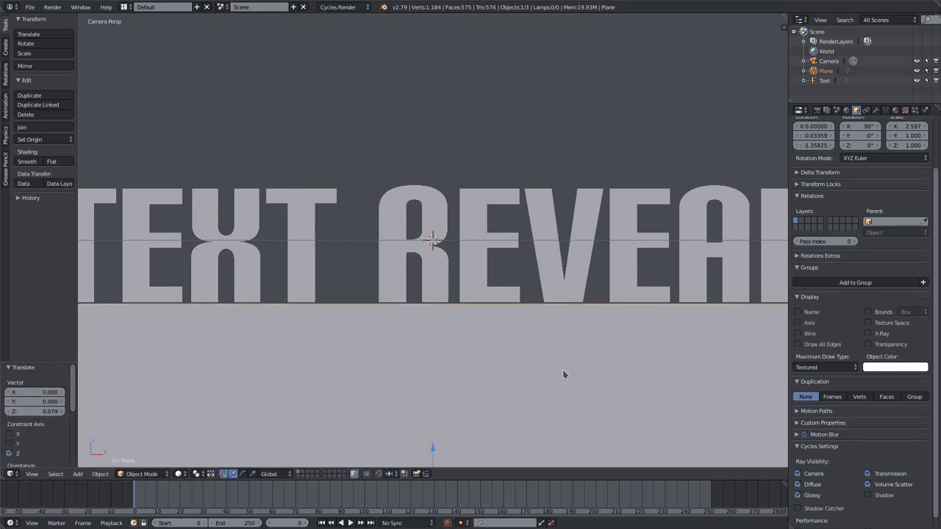
pyautogui.scroll(-3, 563, 371)
pyautogui.rightClick(452, 259)
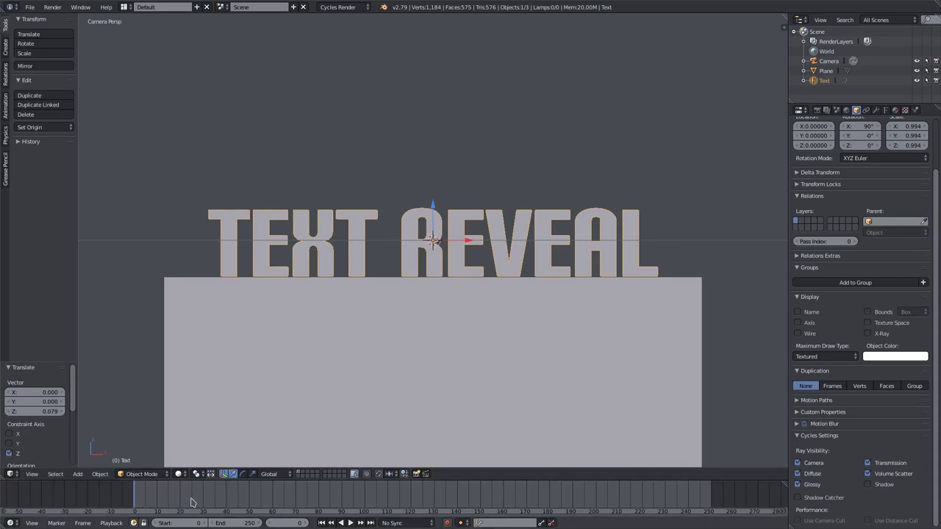
# Preview the animation playback and return to the first frame.
pyautogui.click(350, 522)
pyautogui.click(350, 523)
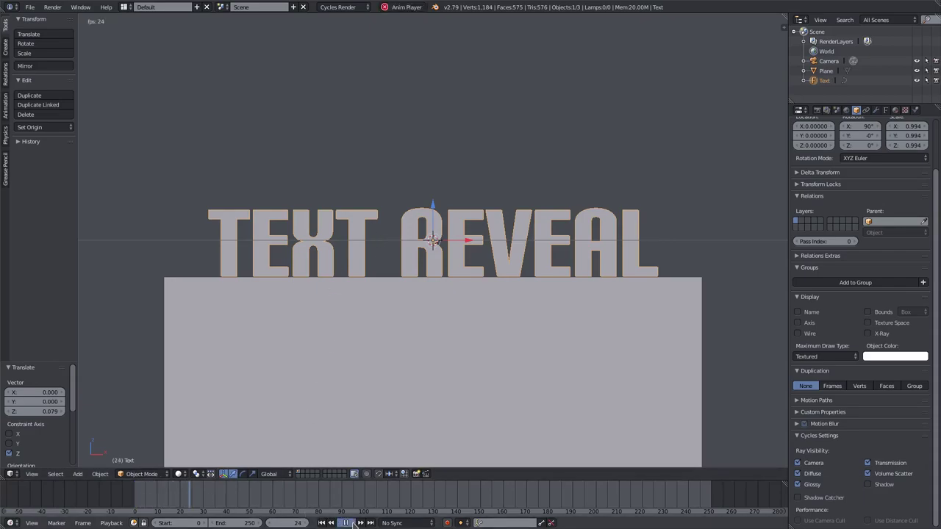
pyautogui.click(322, 523)
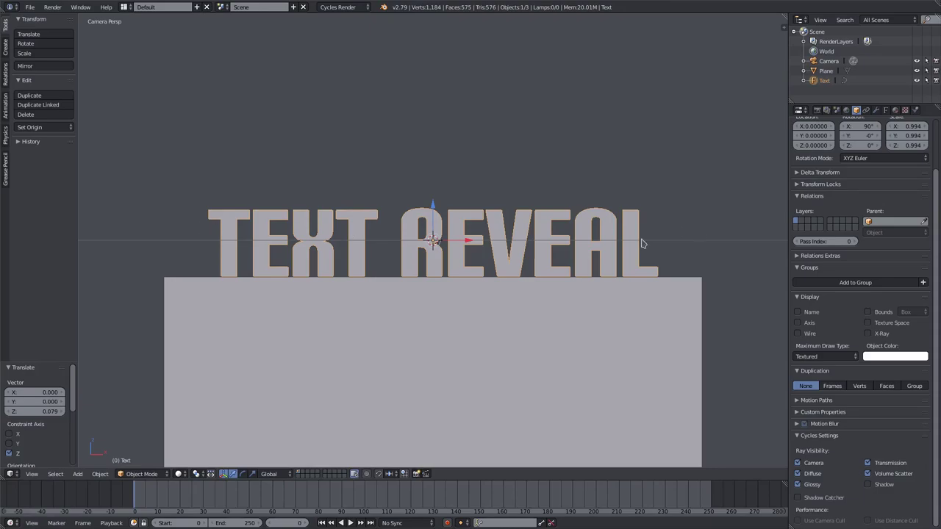
pyautogui.scroll(-2, 641, 243)
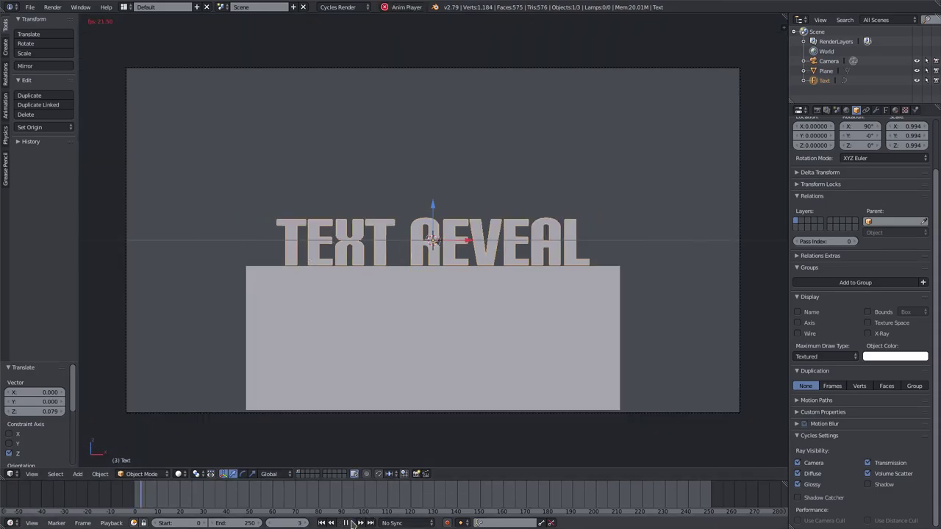
pyautogui.click(349, 522)
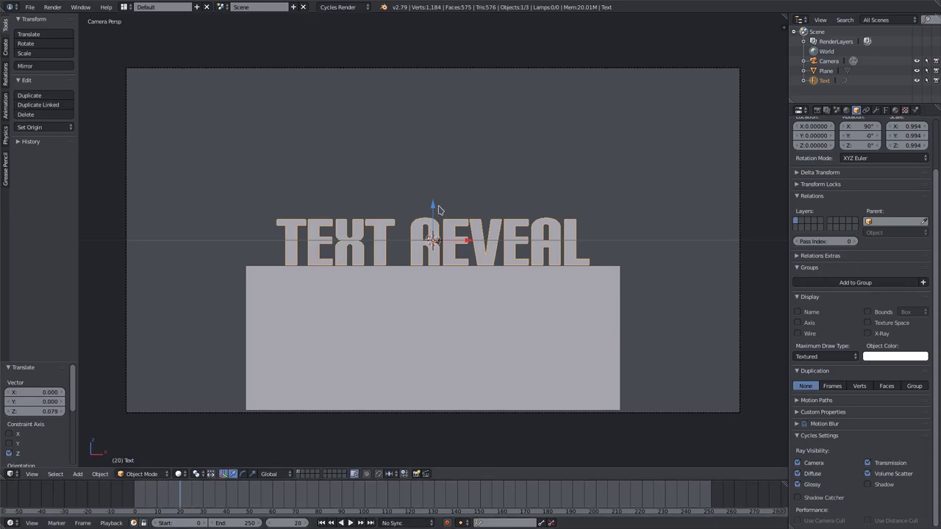
# Insert a location keyframe on the TEXT REVEAL text, then go back to frame 0.
pyautogui.press('i')
pyautogui.click(435, 207)
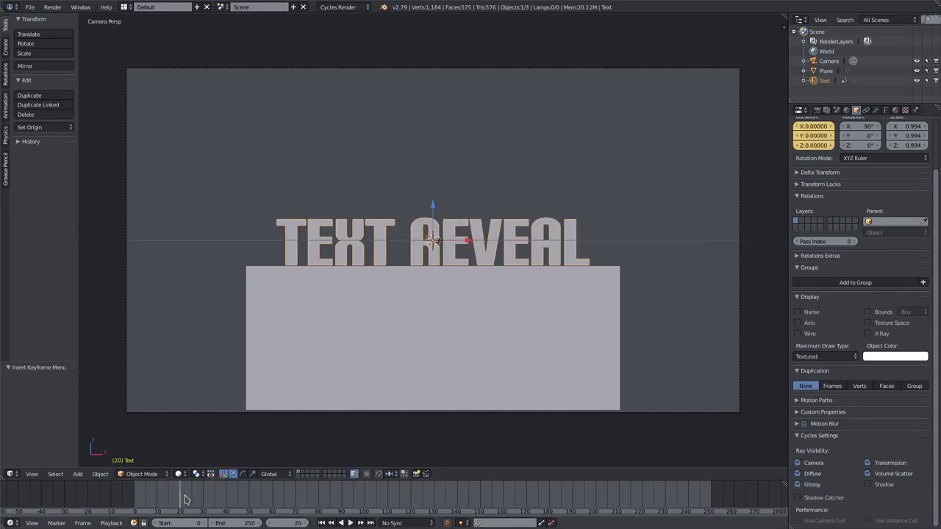
pyautogui.click(327, 521)
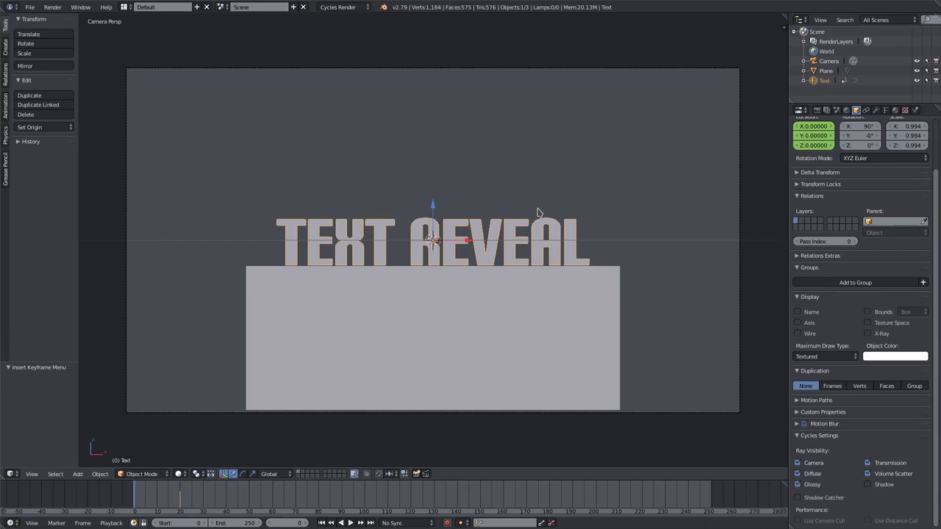
pyautogui.press('h')
pyautogui.press('z')
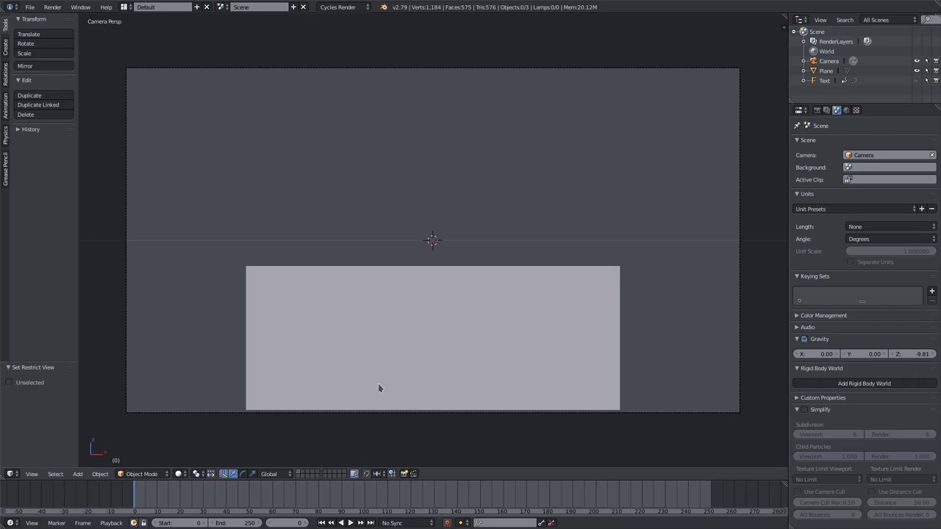
pyautogui.hotkey('alt', 'h')
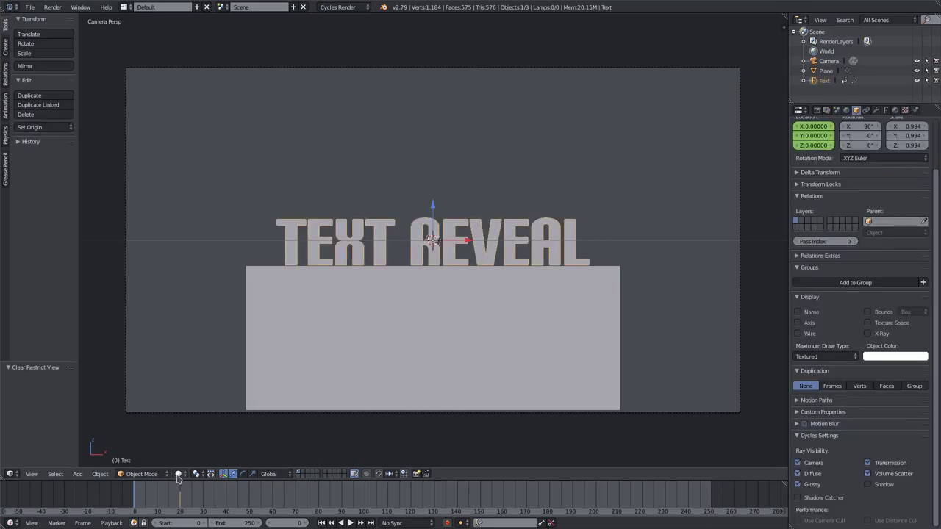
pyautogui.click(178, 474)
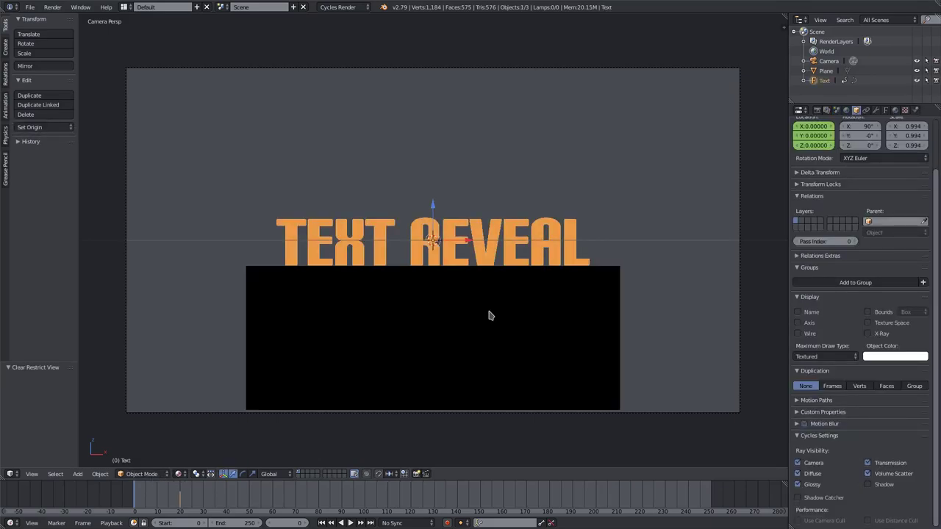
# Lower the text along Z behind the plane and keyframe its location at frame 0.
pyautogui.press('g')
pyautogui.press('z')
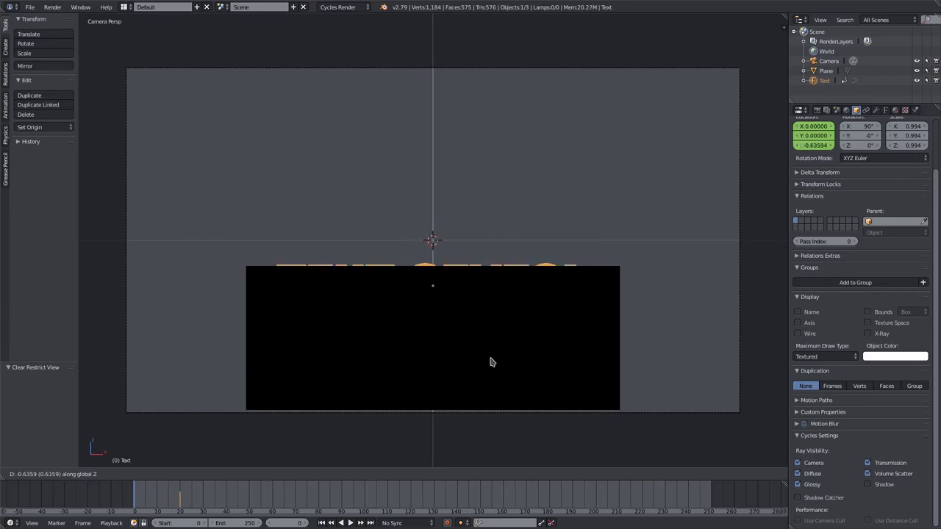
pyautogui.click(489, 356)
pyautogui.scroll(2, 441, 309)
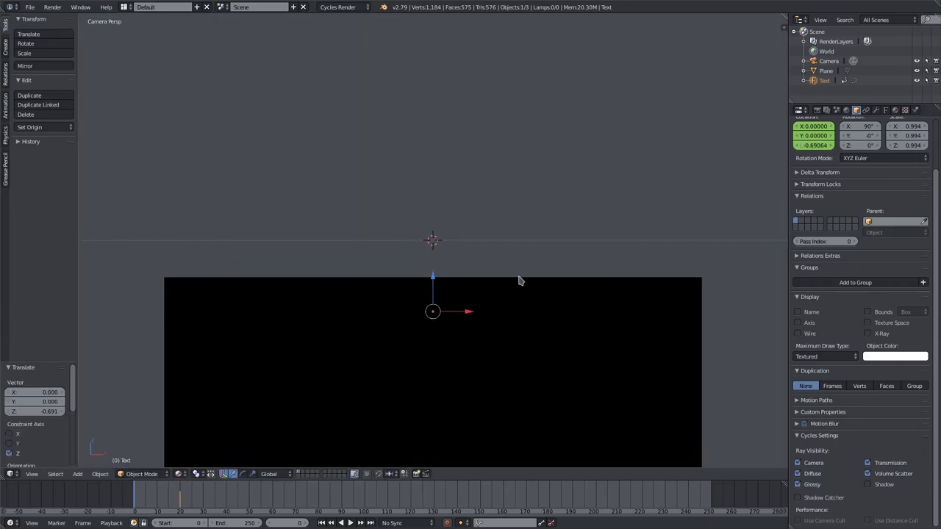
pyautogui.press('i')
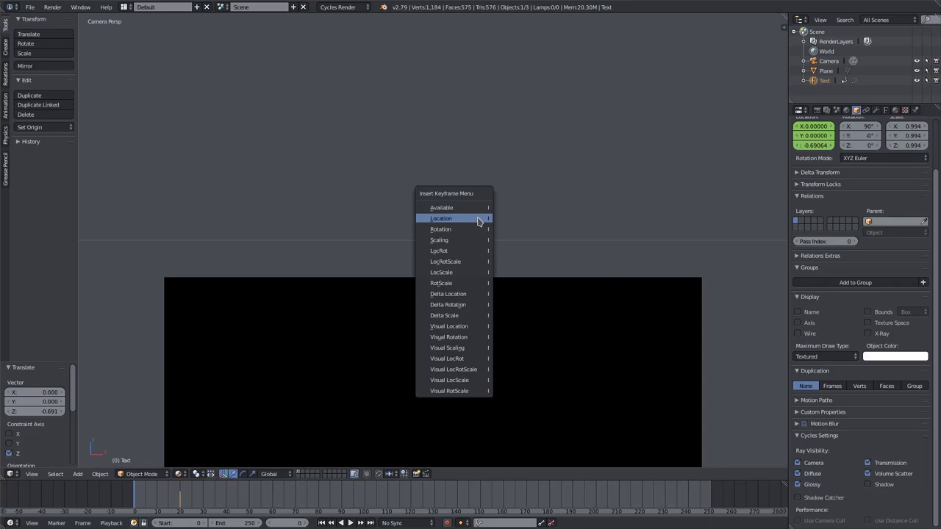
pyautogui.click(478, 222)
# Keyframe the text's location at frame 50.
pyautogui.hotkey('alt', 'a')
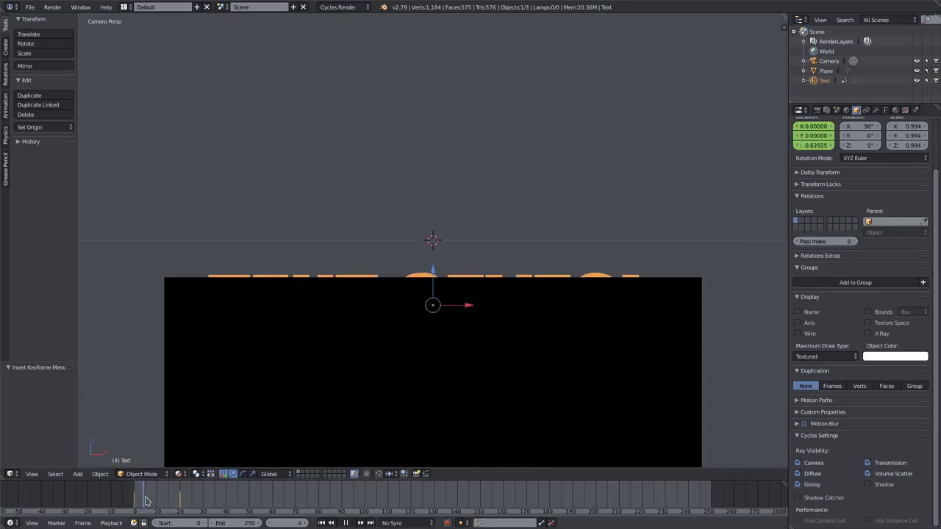
pyautogui.moveTo(176, 500); pyautogui.dragTo(257, 504)
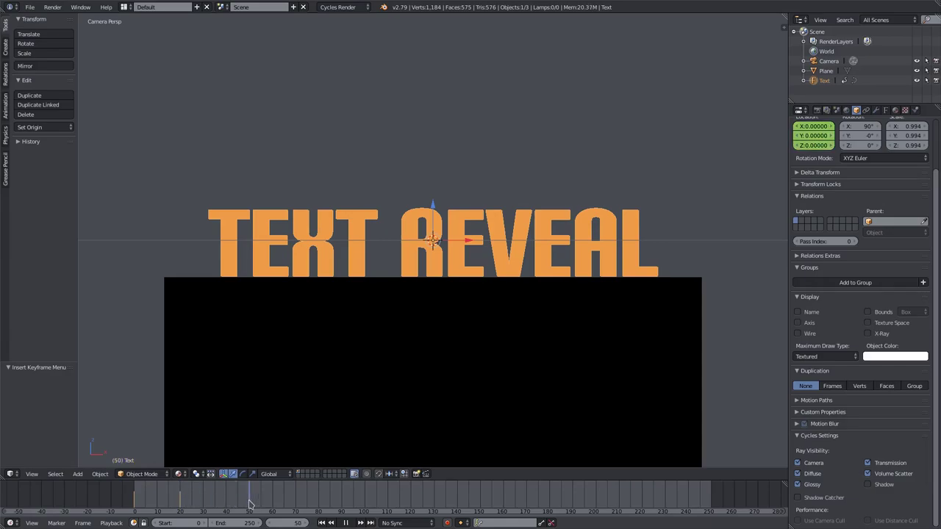
pyautogui.press('i')
pyautogui.click(462, 213)
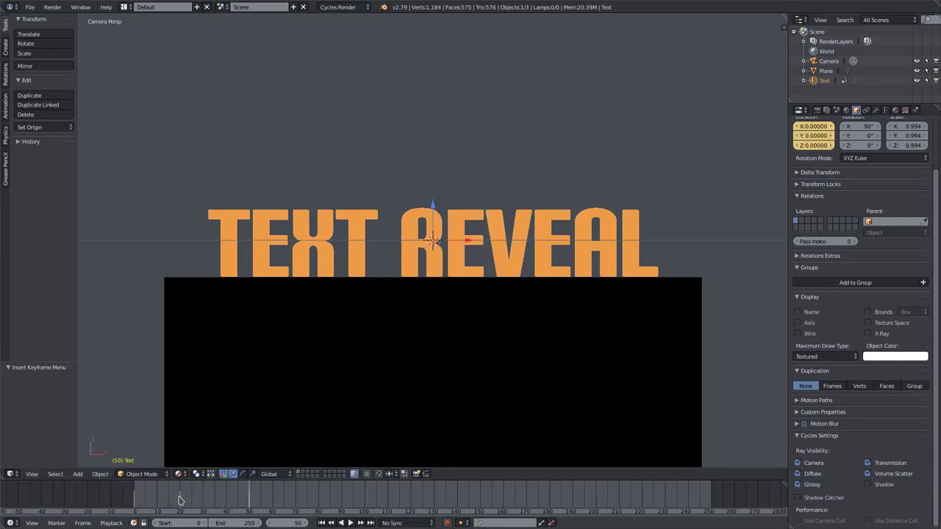
# At frame 20, lower the text slightly along Z and keyframe its location.
pyautogui.moveTo(180, 501); pyautogui.dragTo(180, 501)
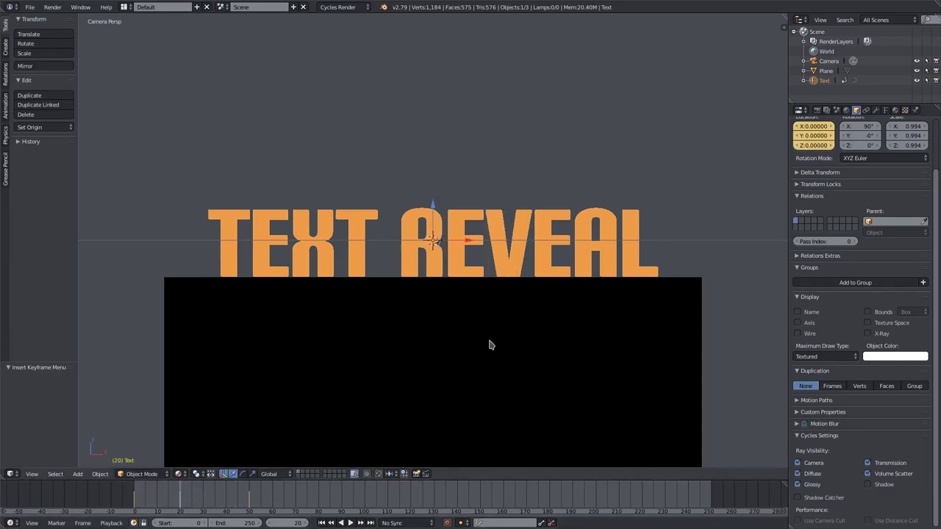
pyautogui.press('g')
pyautogui.press('z')
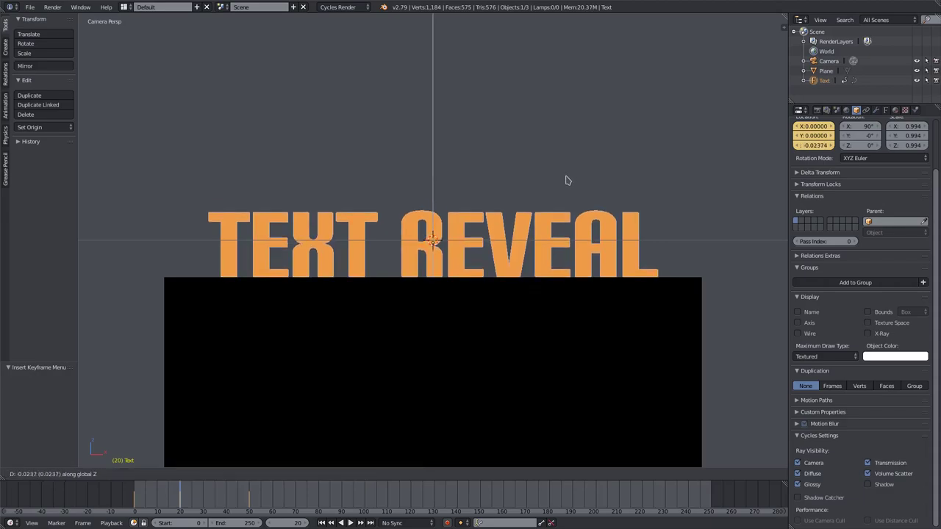
pyautogui.click(566, 186)
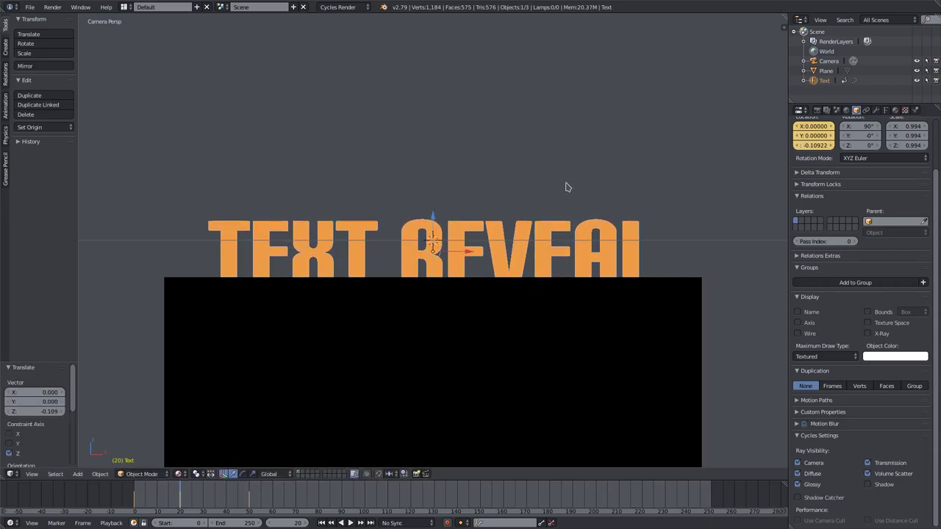
pyautogui.press('i')
pyautogui.click(566, 186)
# Select the plane and camera, then play the animation from frame 0.
pyautogui.rightClick(382, 382)
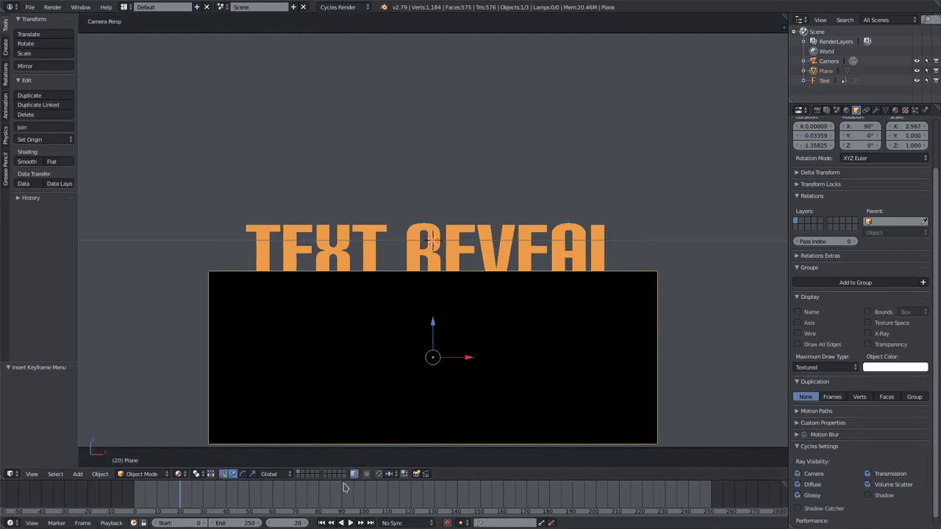
pyautogui.rightClick(294, 444)
pyautogui.click(321, 522)
pyautogui.click(350, 522)
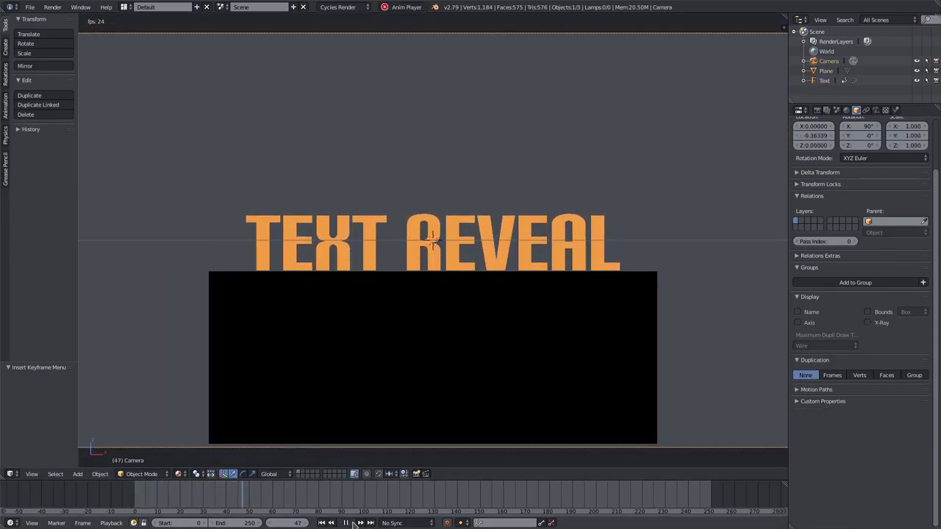
# At frame 5, lower the TEXT REVEAL text along Z and keyframe its location.
pyautogui.rightClick(330, 242)
pyautogui.click(165, 497)
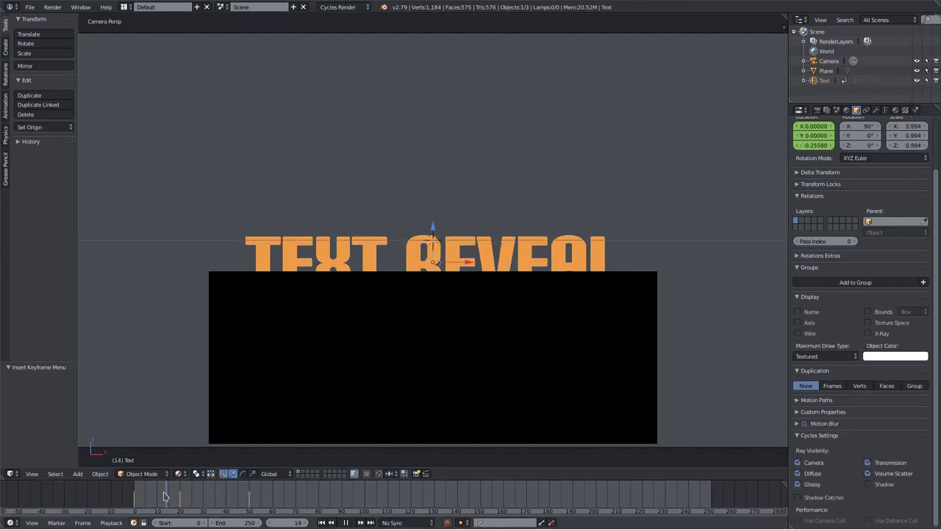
pyautogui.moveTo(165, 497); pyautogui.dragTo(145, 496)
pyautogui.press('g')
pyautogui.press('z')
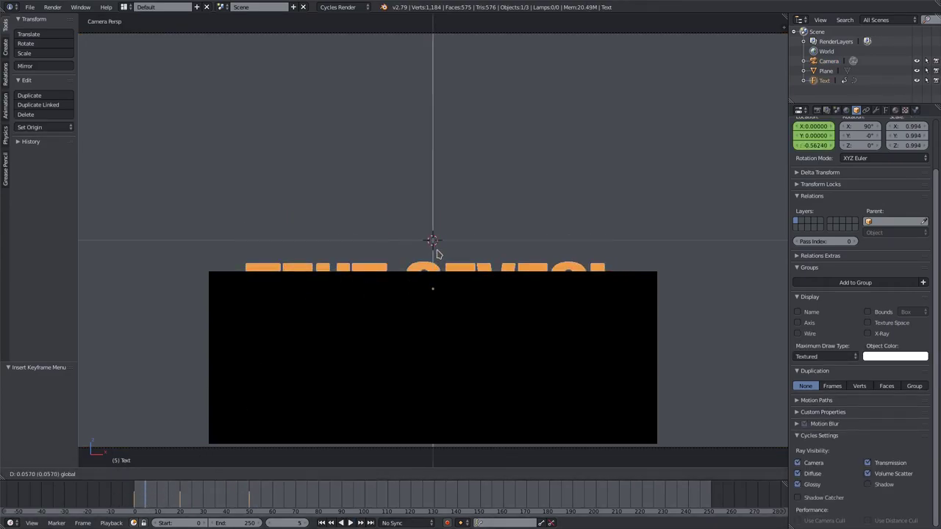
pyautogui.click(447, 234)
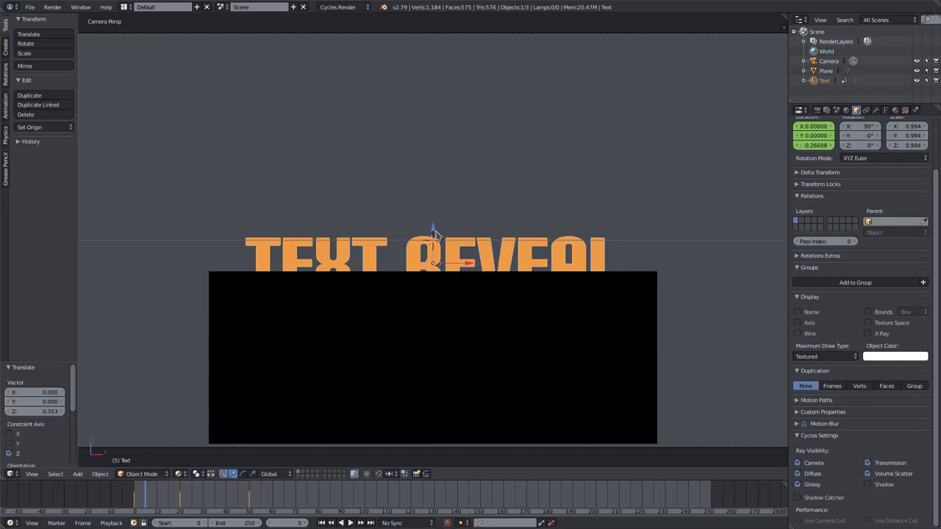
pyautogui.press('g')
pyautogui.press('z')
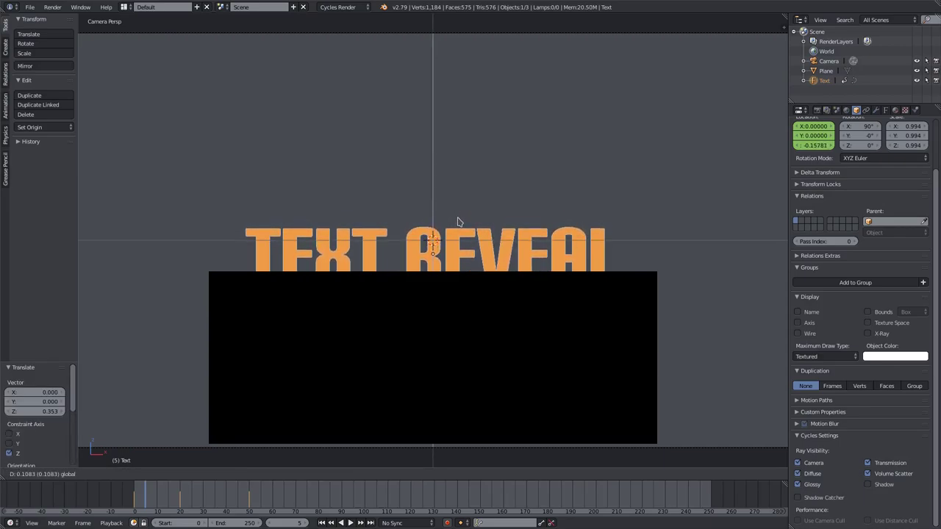
pyautogui.click(457, 222)
pyautogui.press('i')
pyautogui.click(434, 212)
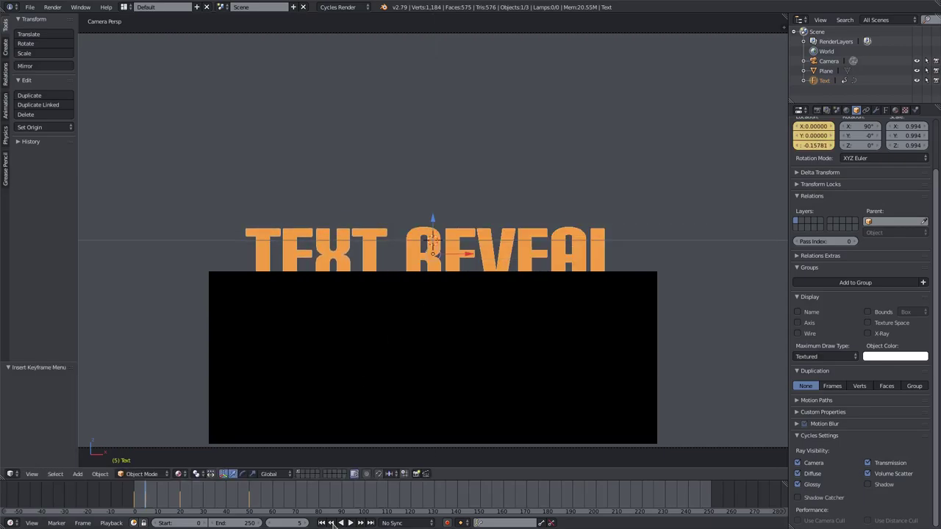
# Check playback, then lower the text further along Z and re-key its location.
pyautogui.rightClick(350, 454)
pyautogui.click(350, 523)
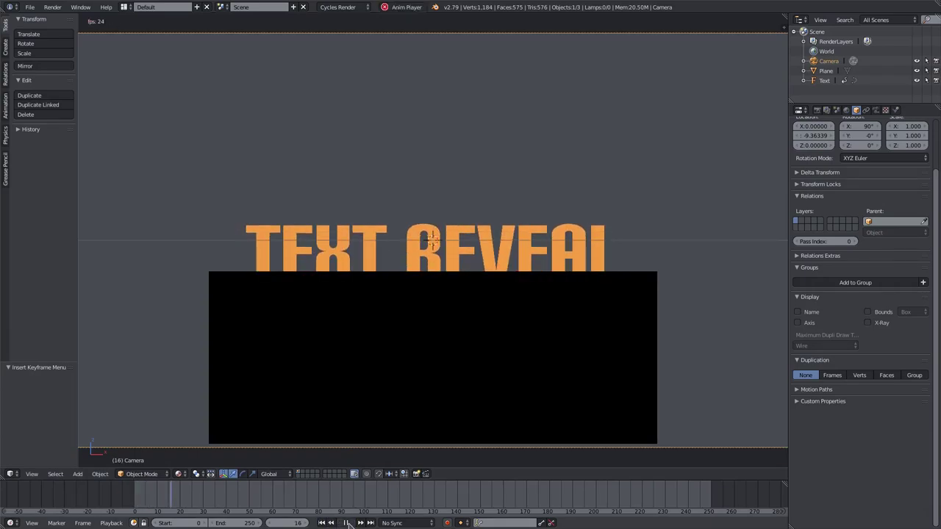
pyautogui.press('Escape')
pyautogui.rightClick(470, 249)
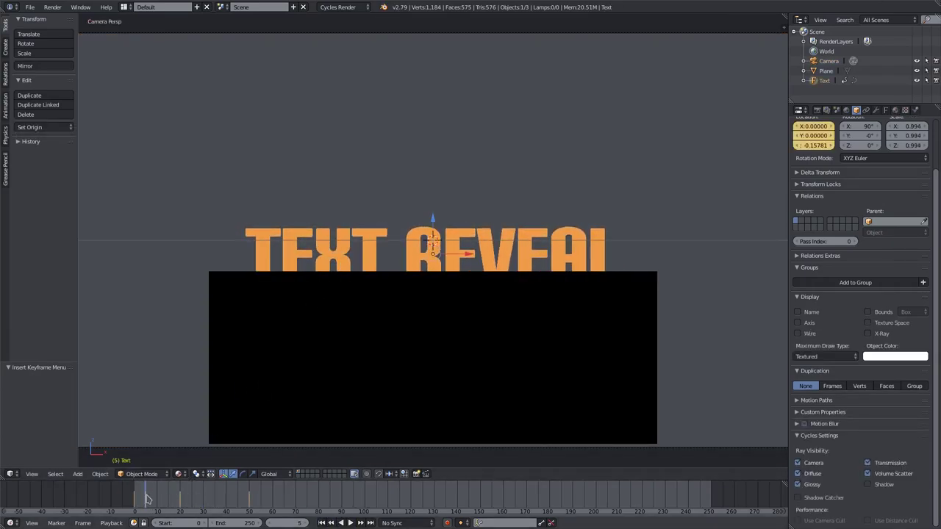
pyautogui.press('g')
pyautogui.press('z')
pyautogui.click(437, 235)
pyautogui.press('i')
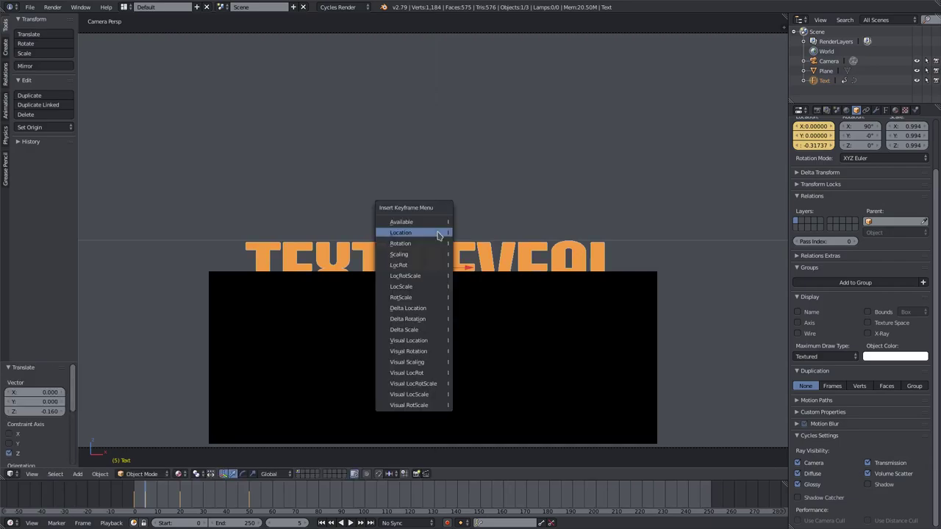
pyautogui.click(321, 522)
# Preview through the camera view and delete the text's frame-20 keyframe.
pyautogui.click(350, 523)
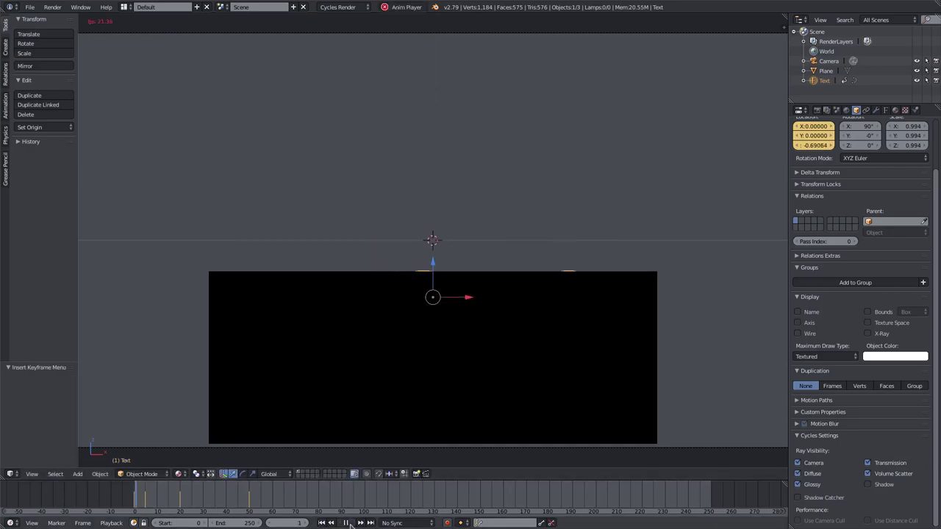
pyautogui.press('KP_0')
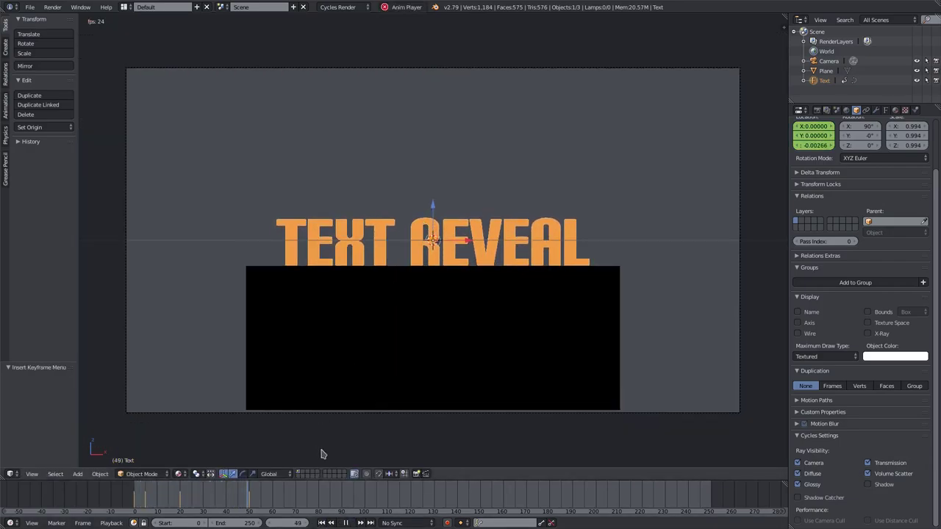
pyautogui.press('Escape')
pyautogui.moveTo(136, 500); pyautogui.dragTo(180, 499)
pyautogui.click(6, 108)
pyautogui.click(56, 43)
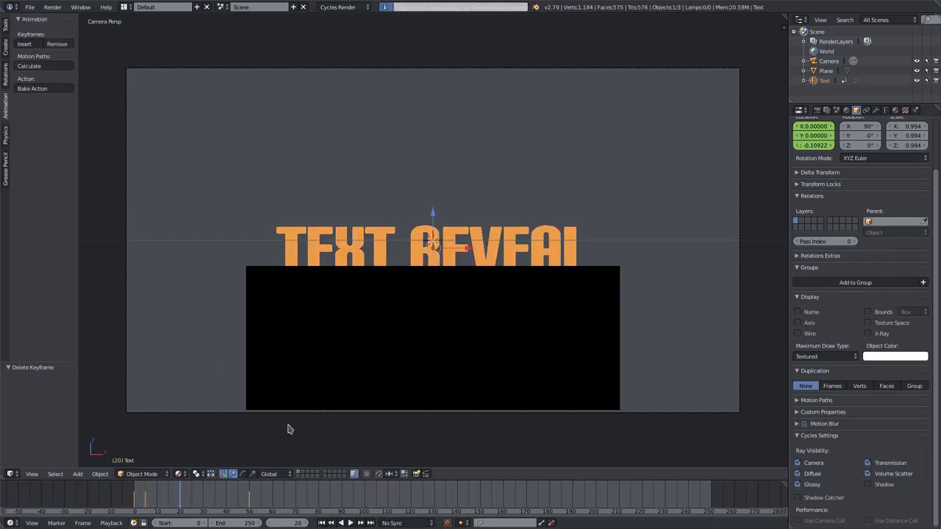
# Replay the animation to check the rise, then select the black plane.
pyautogui.click(321, 523)
pyautogui.click(354, 524)
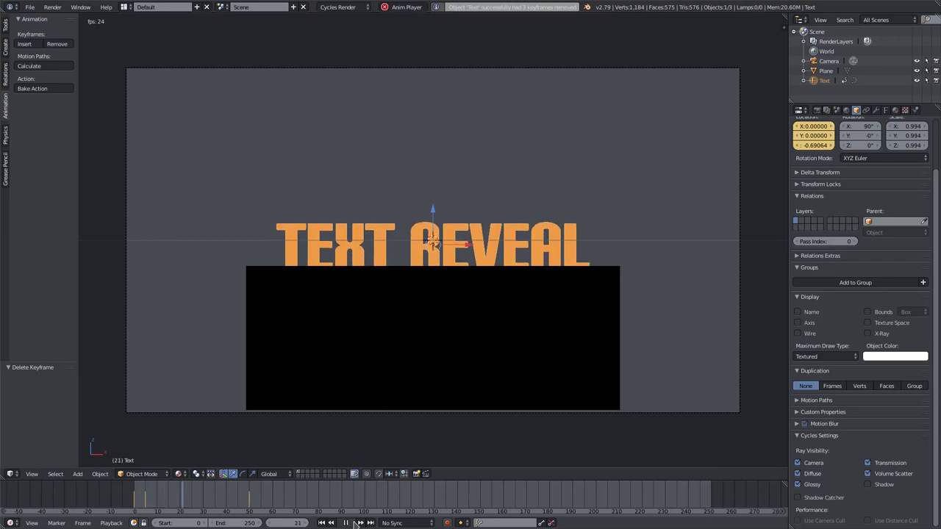
pyautogui.click(353, 524)
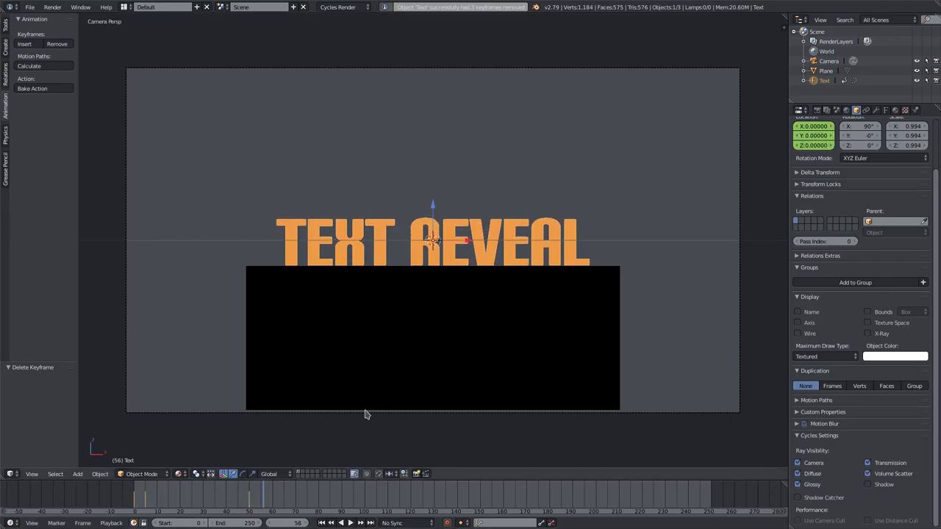
pyautogui.rightClick(397, 349)
# Switch the viewport to Rendered shading, replay the rise from frame 0, and select the camera.
pyautogui.click(179, 474)
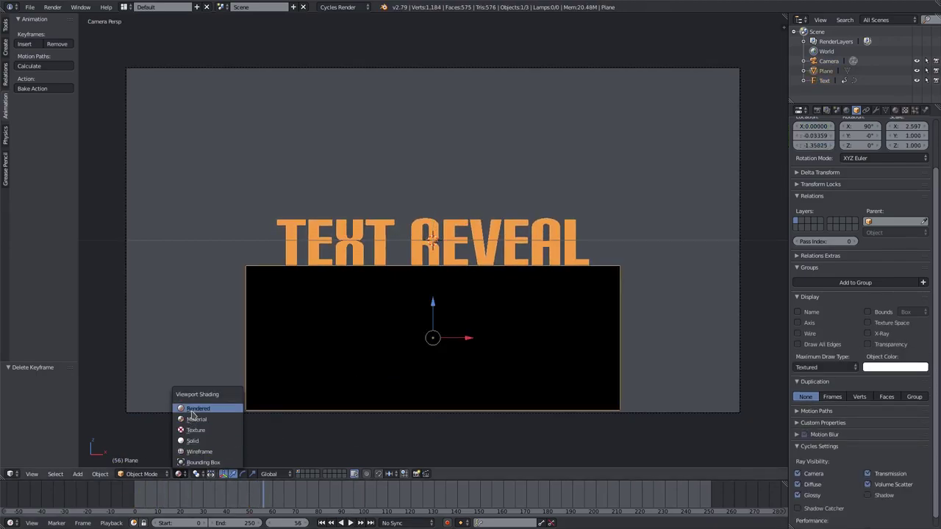
pyautogui.click(208, 406)
pyautogui.hotkey('shift', 'Left')
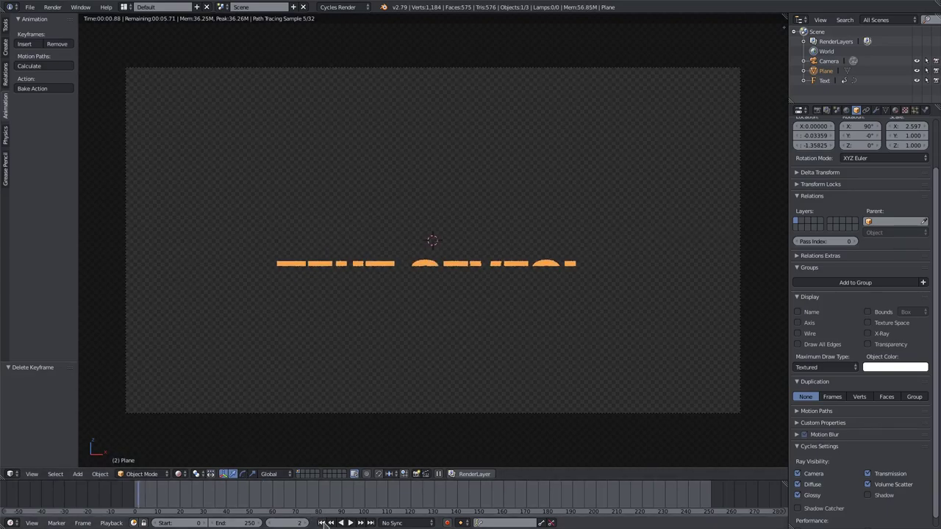
pyautogui.click(321, 522)
pyautogui.hotkey('alt', 'a')
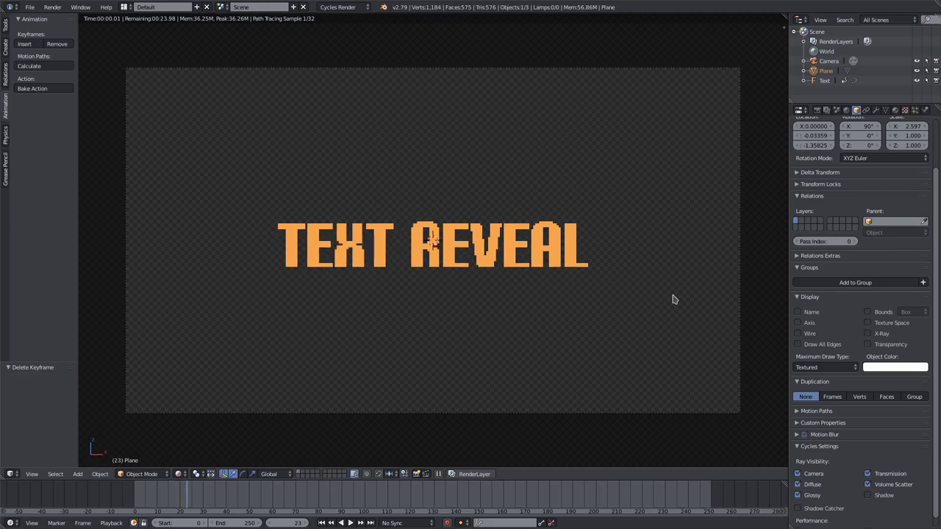
pyautogui.click(324, 523)
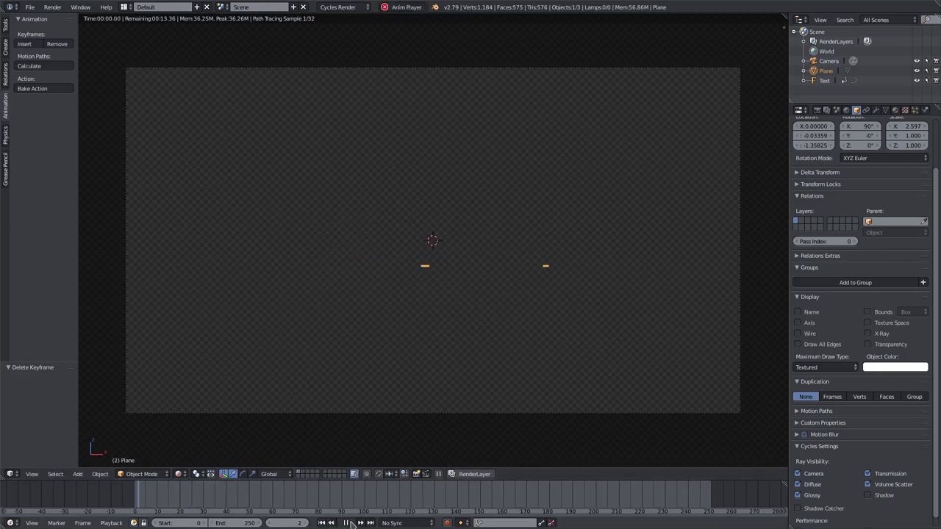
pyautogui.click(347, 522)
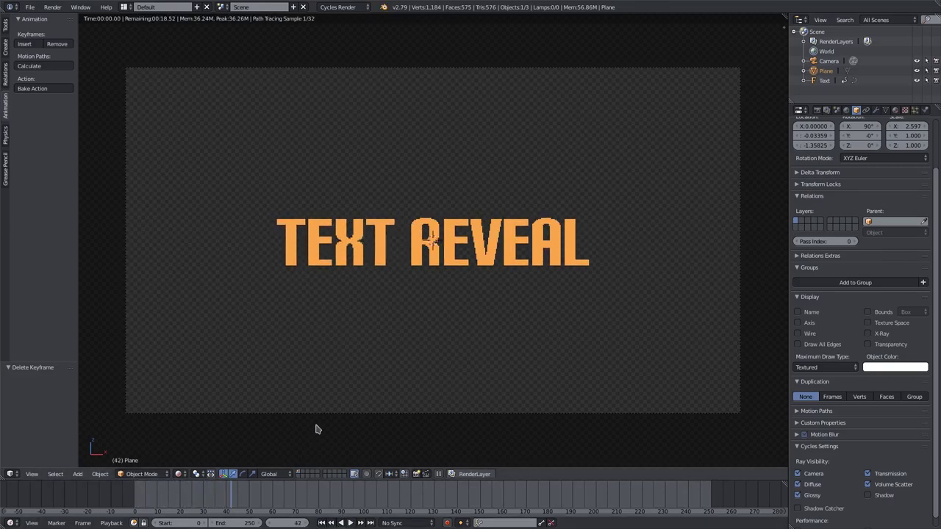
pyautogui.rightClick(318, 416)
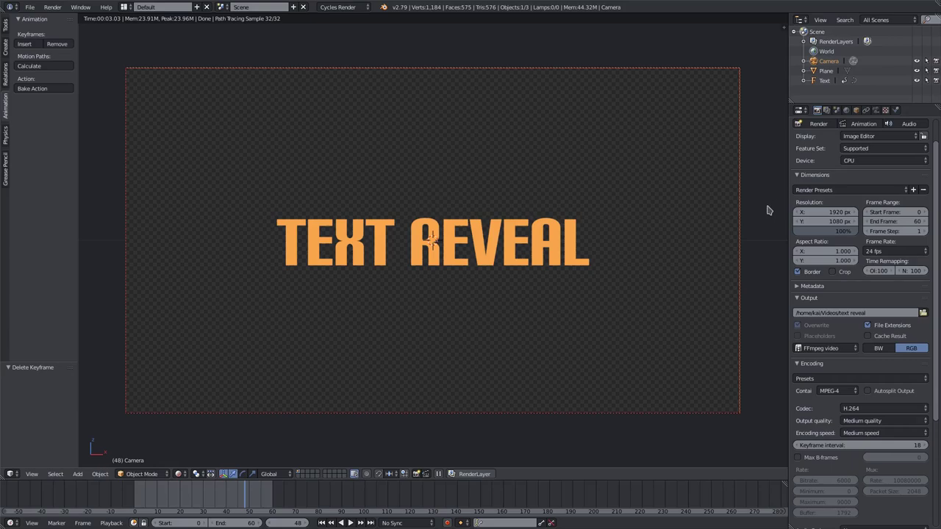
# Set output to FFmpeg video in a Quicktime container with FFmpeg video codec #1 and RGBA.
pyautogui.click(824, 349)
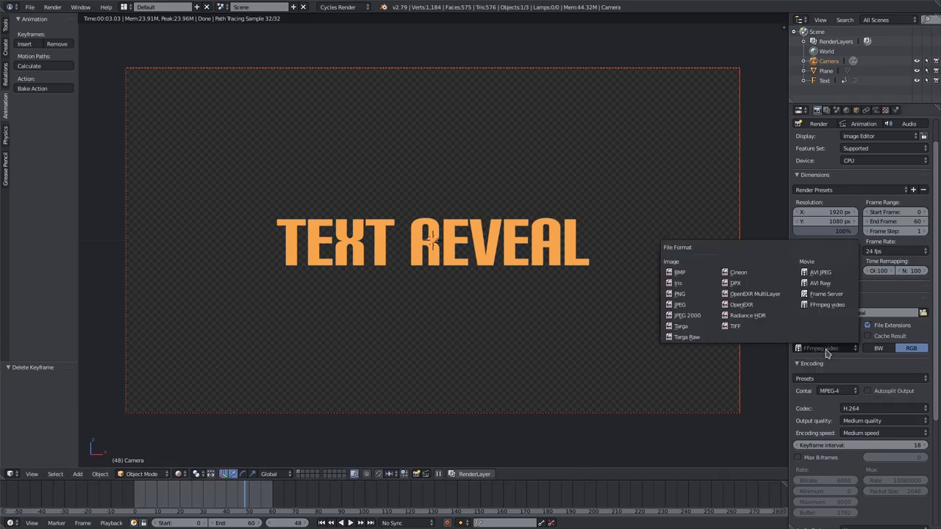
pyautogui.click(826, 351)
pyautogui.click(830, 350)
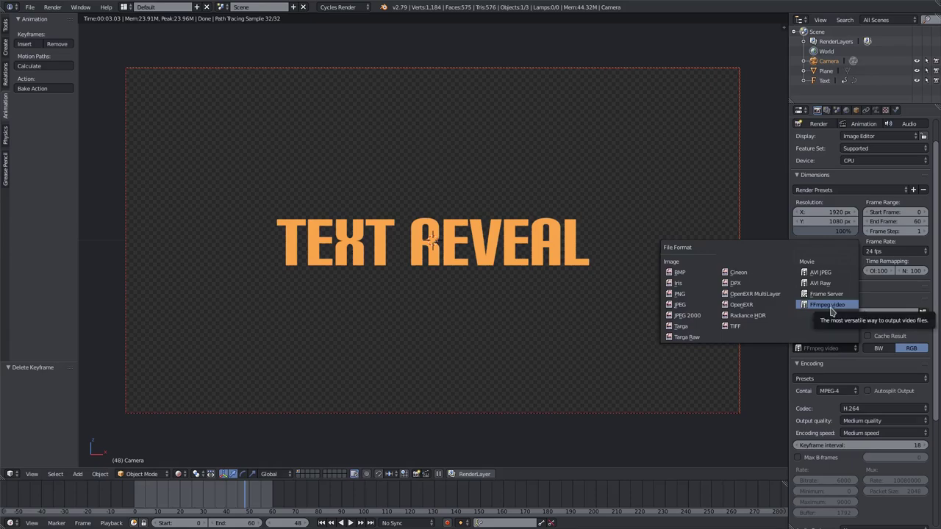
pyautogui.click(831, 312)
pyautogui.click(835, 392)
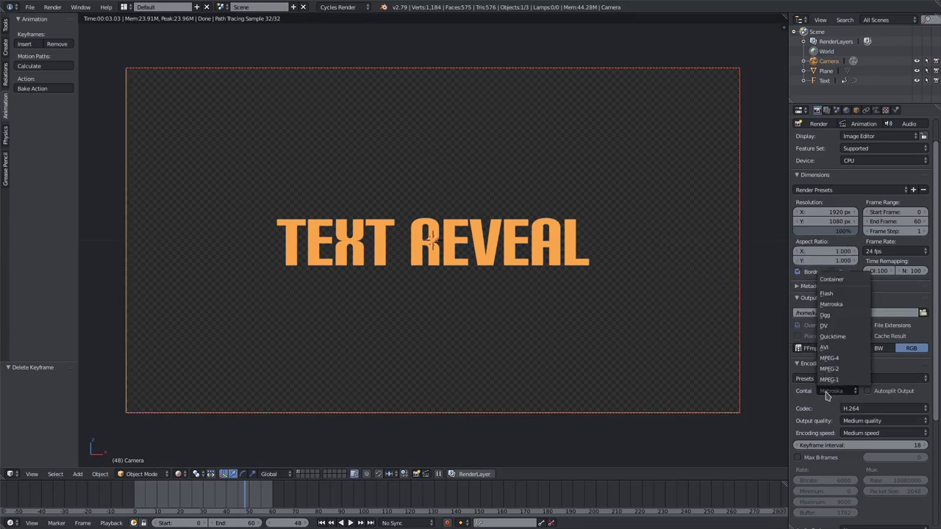
pyautogui.click(826, 395)
pyautogui.click(842, 395)
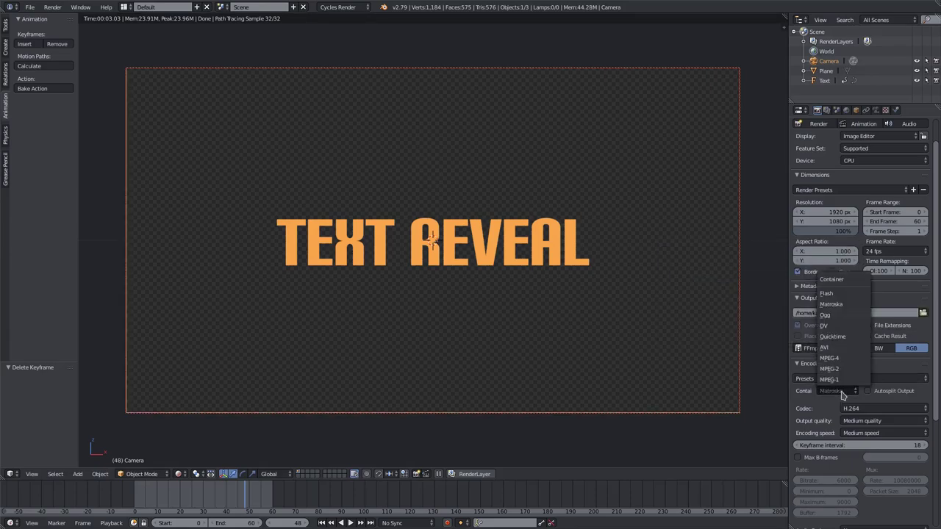
pyautogui.click(833, 337)
pyautogui.click(889, 410)
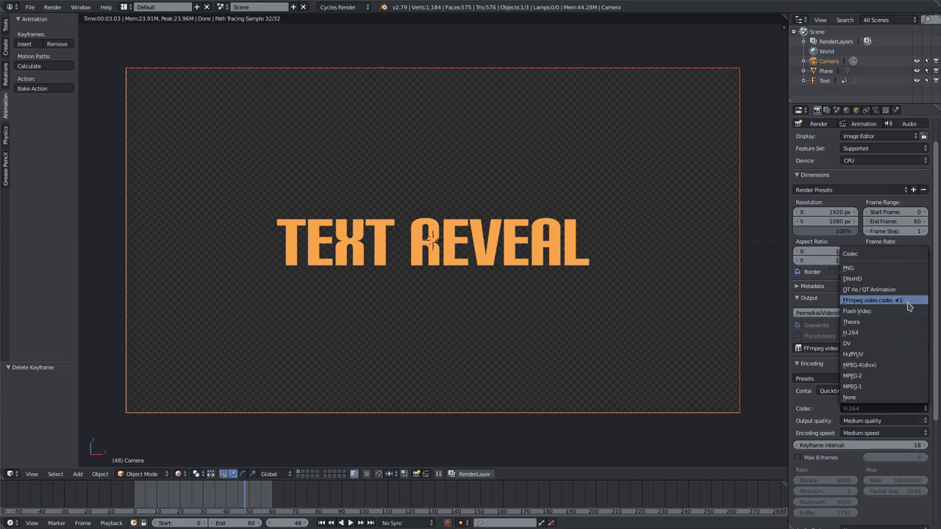
pyautogui.click(908, 306)
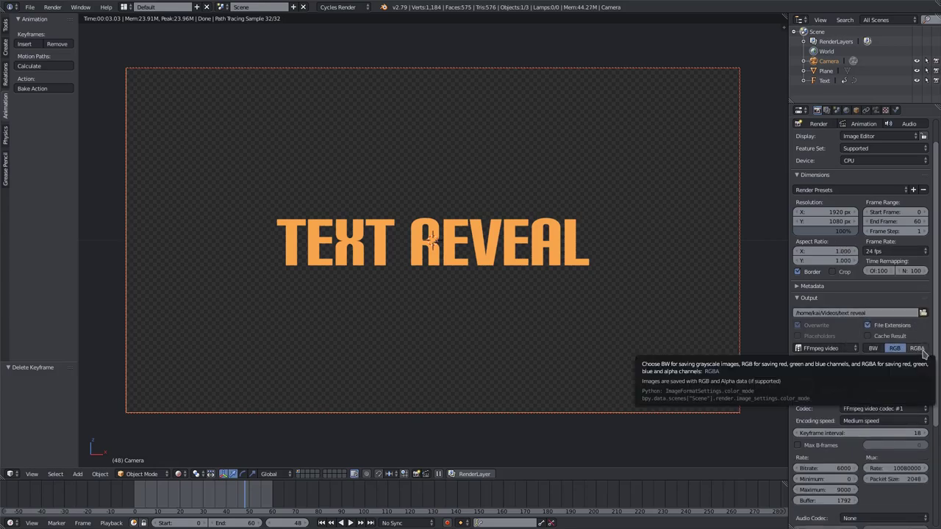
pyautogui.click(922, 350)
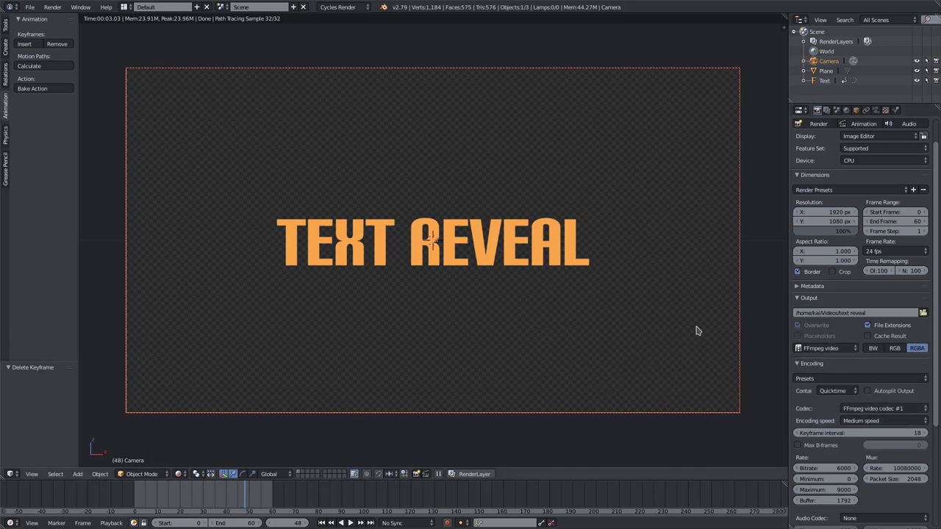
pyautogui.scroll(-3, 846, 467)
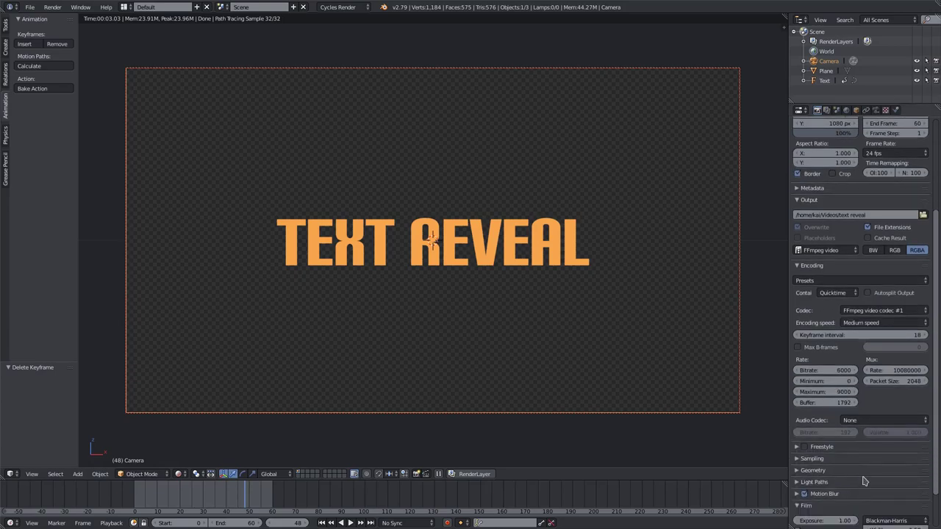